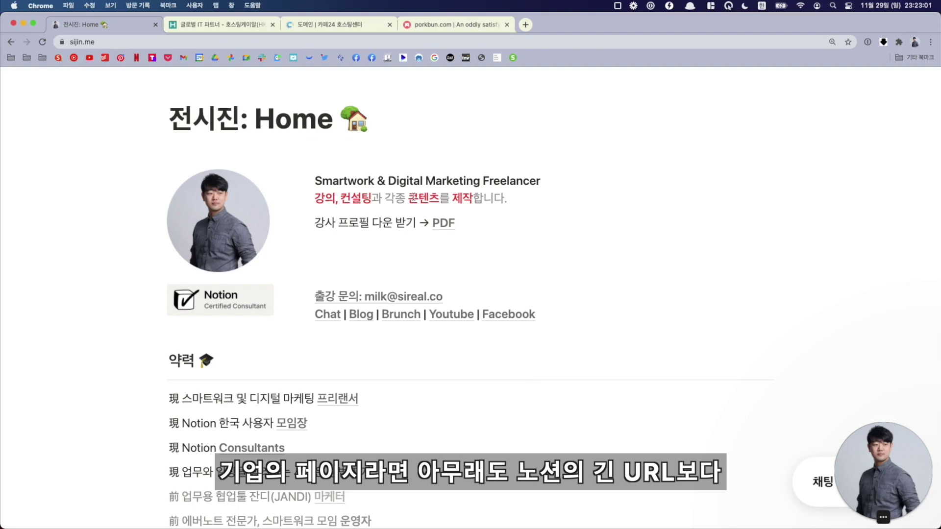
Compare the personal home page's short custom address with the full URL of the Notion page on connecting a domain.
{"action": "left_click", "coordinate": [415, 201]}
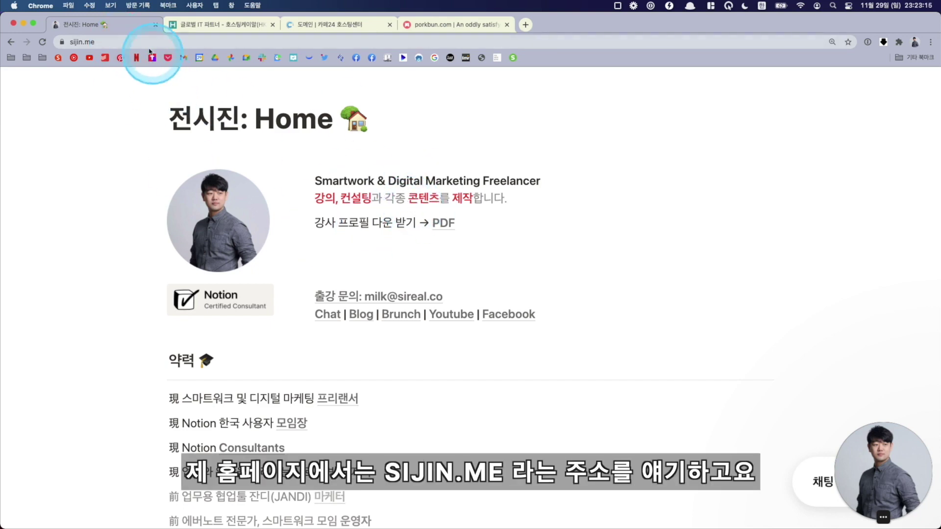
{"action": "left_click", "coordinate": [120, 42]}
{"action": "left_click", "coordinate": [115, 41]}
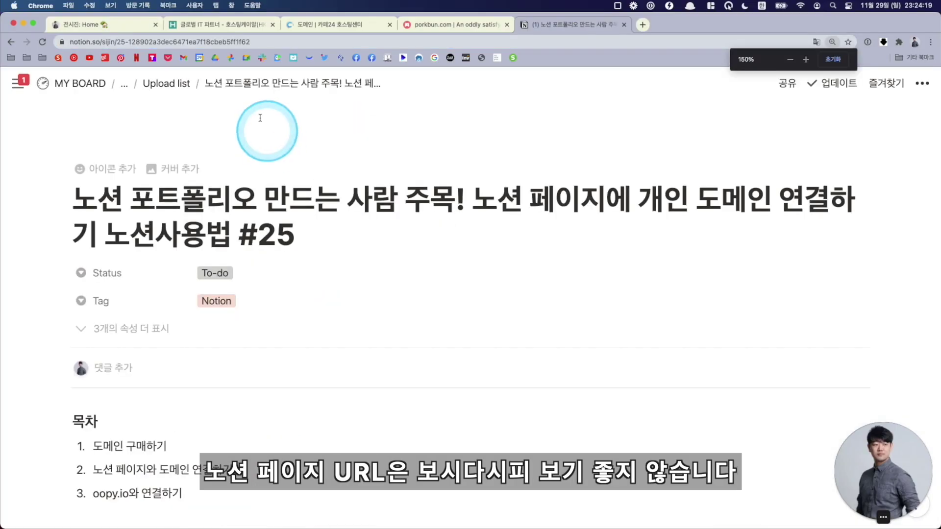
{"action": "left_click", "coordinate": [137, 42]}
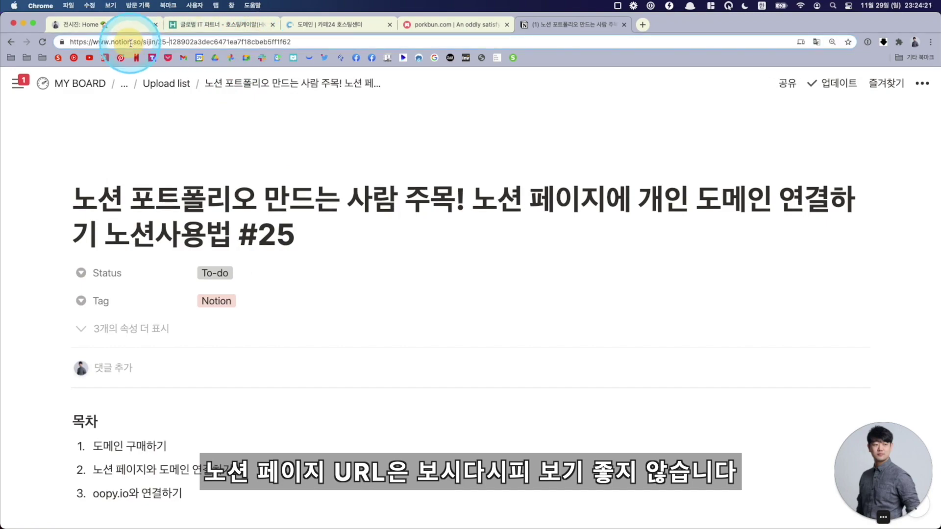
{"action": "left_click", "coordinate": [248, 43]}
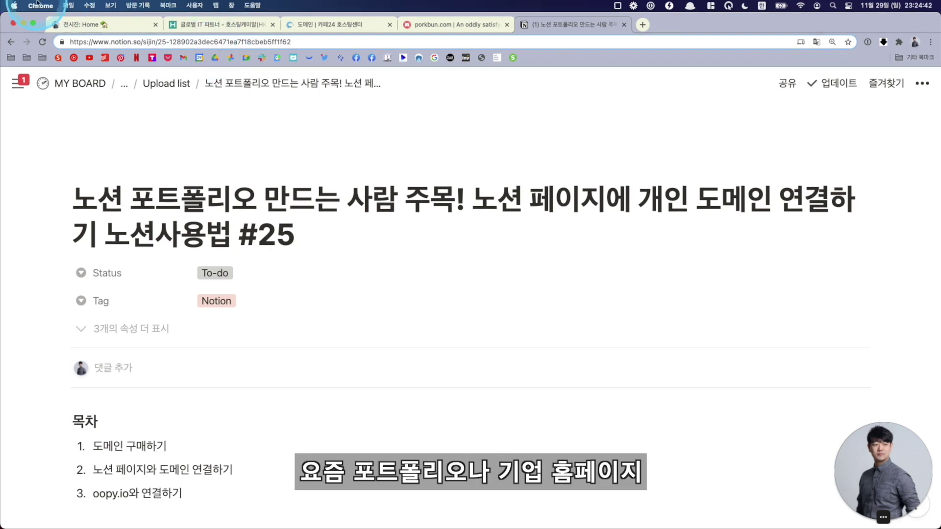
{"action": "left_click", "coordinate": [103, 23]}
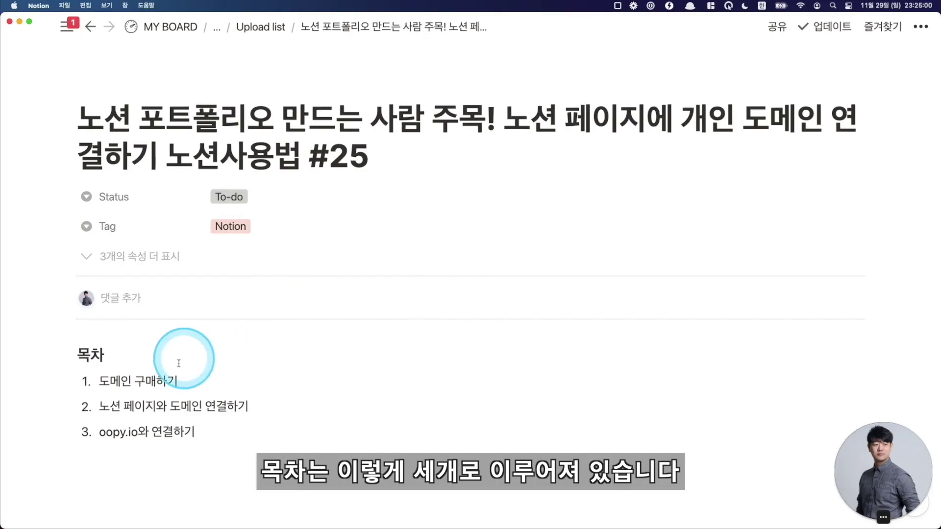
In the Notion app, review the three 목차 items on buying a domain, connecting it to a Notion page and connecting with oopy.io.
{"action": "scroll", "coordinate": [187, 366], "scroll_direction": "down", "scroll_amount": 2}
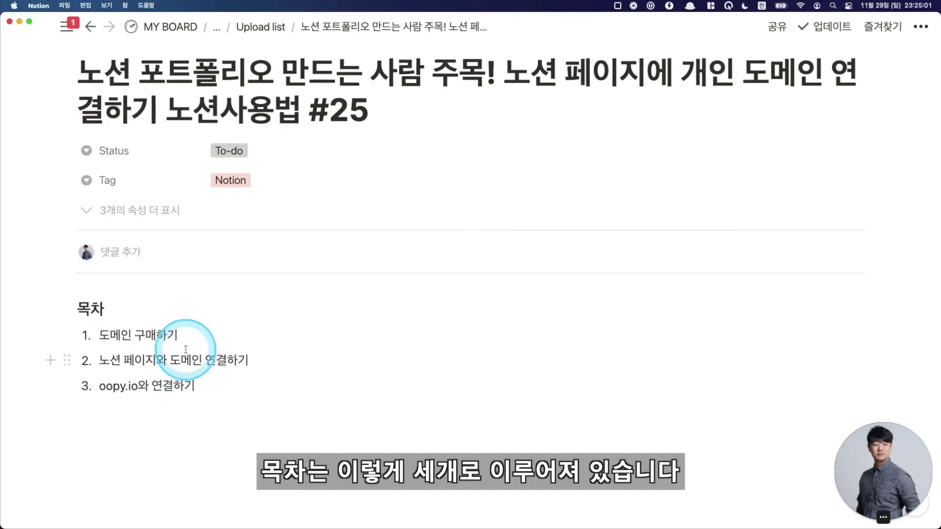
{"action": "left_click", "coordinate": [100, 335]}
{"action": "left_click_drag", "start_coordinate": [101, 335], "coordinate": [192, 338]}
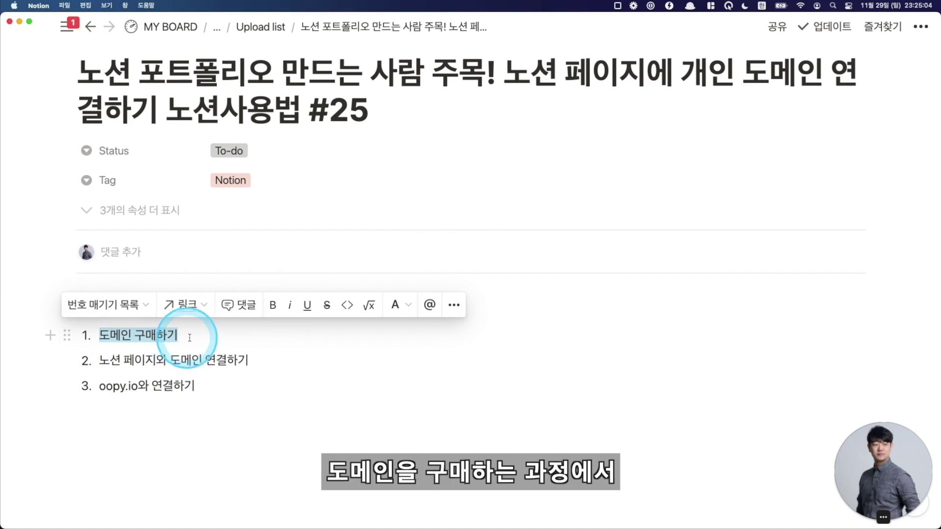
{"action": "left_click", "coordinate": [193, 338]}
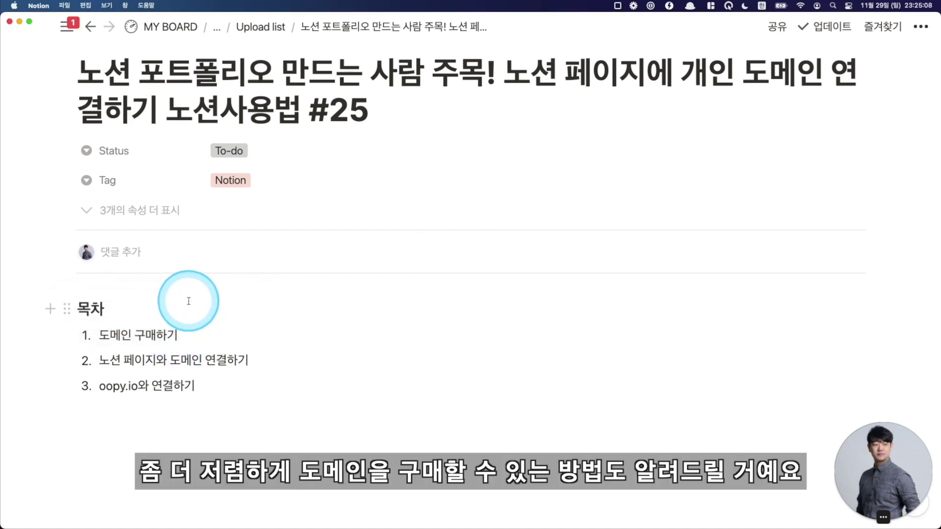
{"action": "scroll", "coordinate": [189, 301], "scroll_direction": "down", "scroll_amount": 3}
{"action": "scroll", "coordinate": [189, 301], "scroll_direction": "up", "scroll_amount": 2}
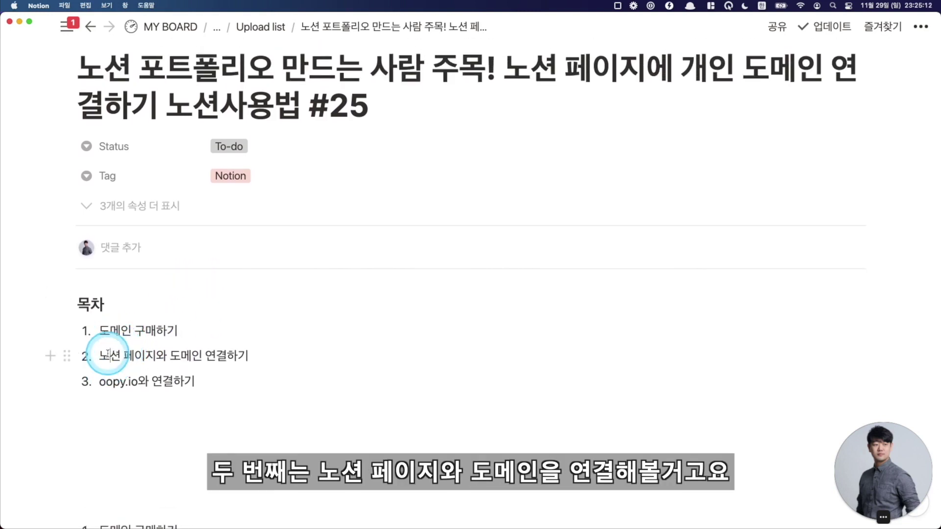
{"action": "left_click_drag", "start_coordinate": [110, 355], "coordinate": [270, 355]}
{"action": "left_click", "coordinate": [270, 355]}
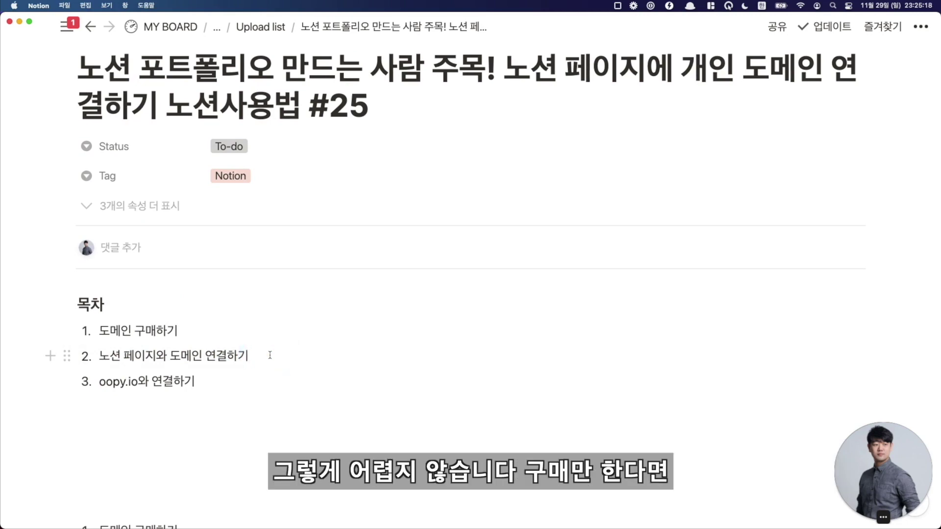
{"action": "left_click", "coordinate": [247, 374]}
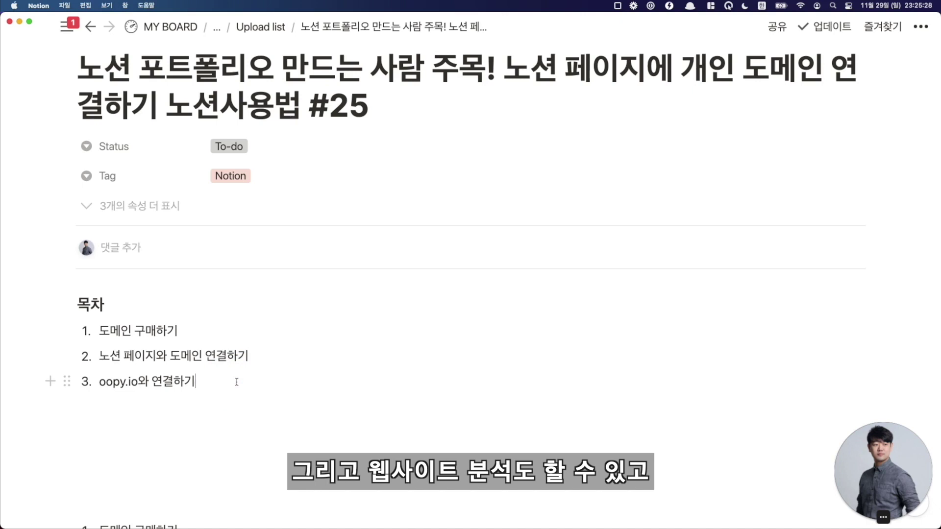
{"action": "left_click", "coordinate": [377, 299]}
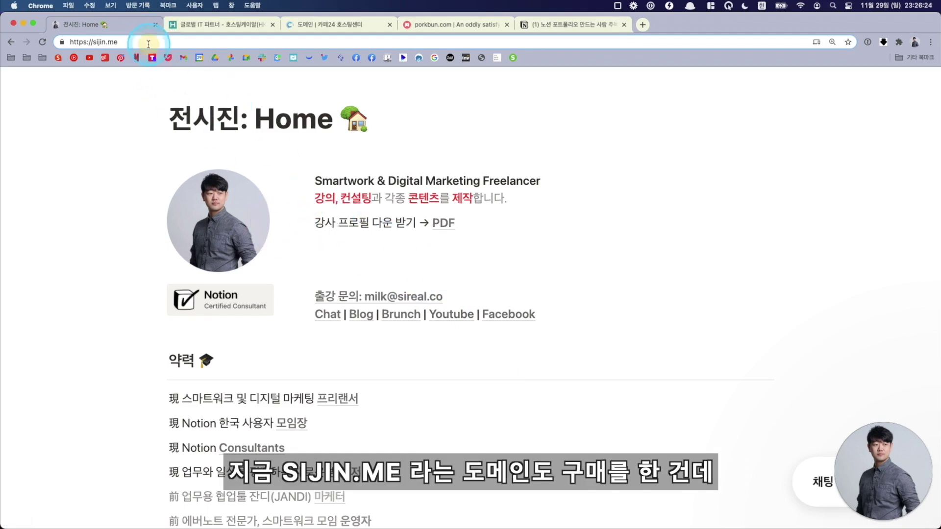
Search Google for "도메인 저렴한 곳" in a new Chrome tab and look through the results.
{"action": "left_click_drag", "start_coordinate": [147, 42], "coordinate": [131, 162]}
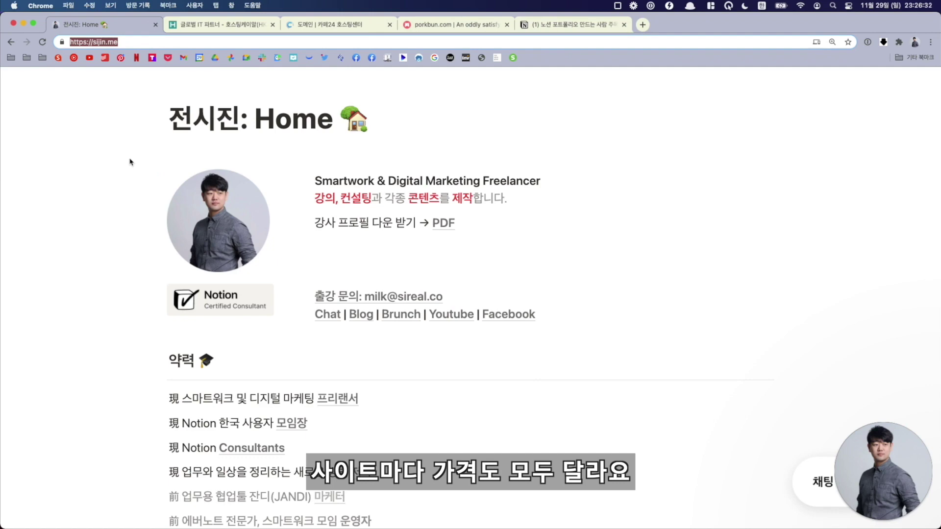
{"action": "key", "text": "super+t"}
{"action": "type", "text": "도메인 저렴한 고"}
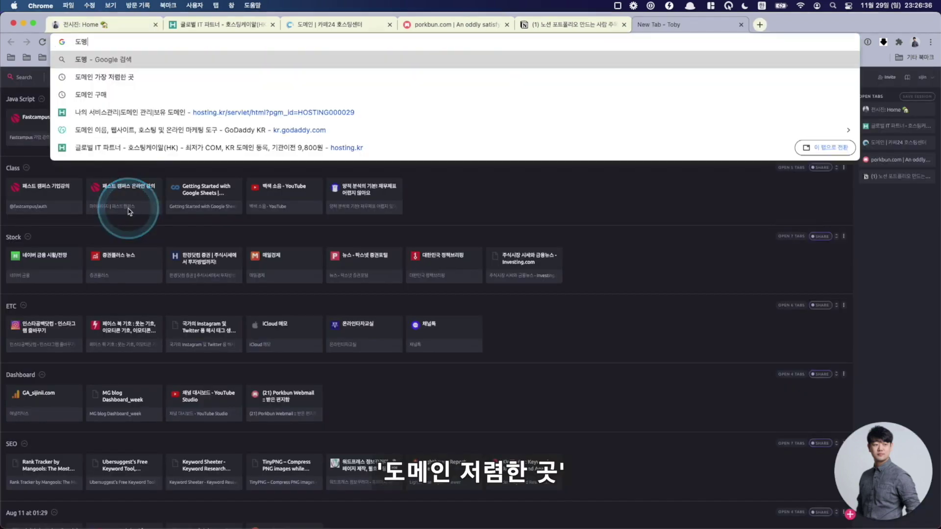
{"action": "type", "text": "ㅅ"}
{"action": "key", "text": "Return"}
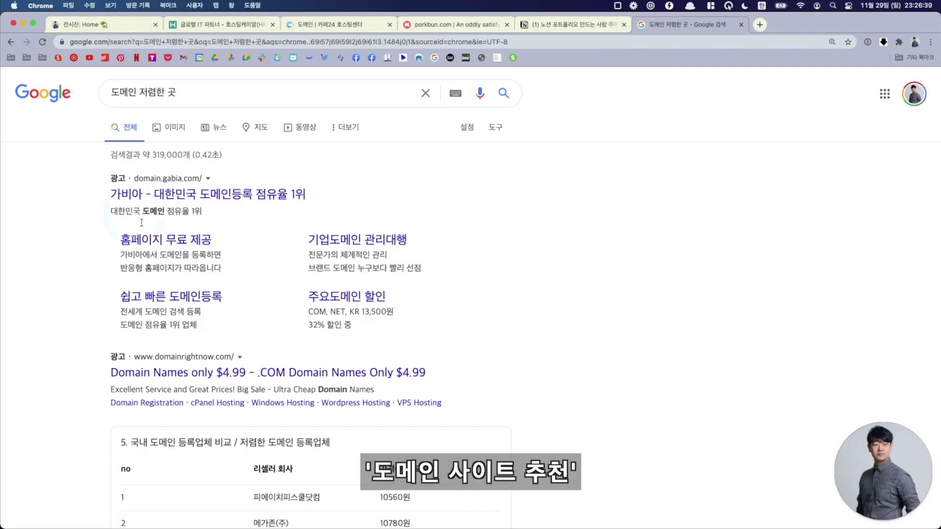
{"action": "scroll", "coordinate": [151, 325], "scroll_direction": "down", "scroll_amount": 7}
{"action": "scroll", "coordinate": [147, 321], "scroll_direction": "down", "scroll_amount": 2}
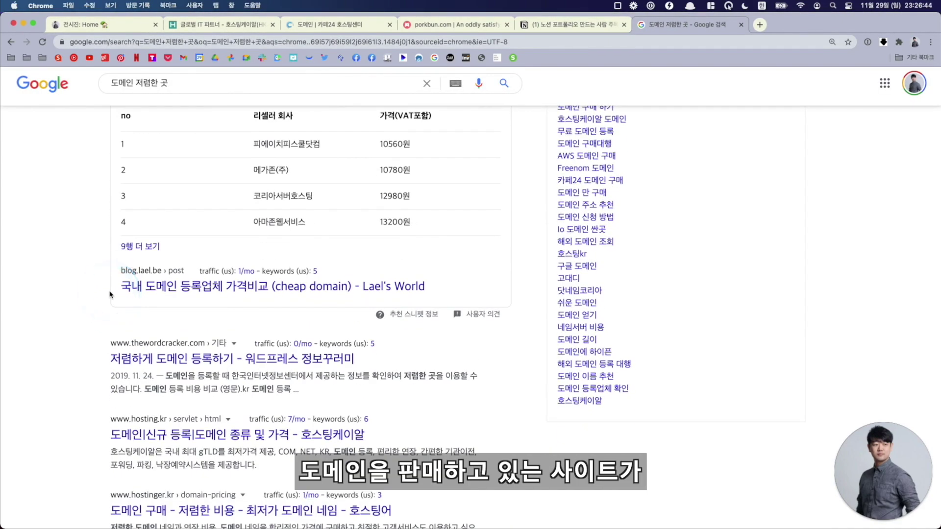
{"action": "scroll", "coordinate": [104, 338], "scroll_direction": "down", "scroll_amount": 3}
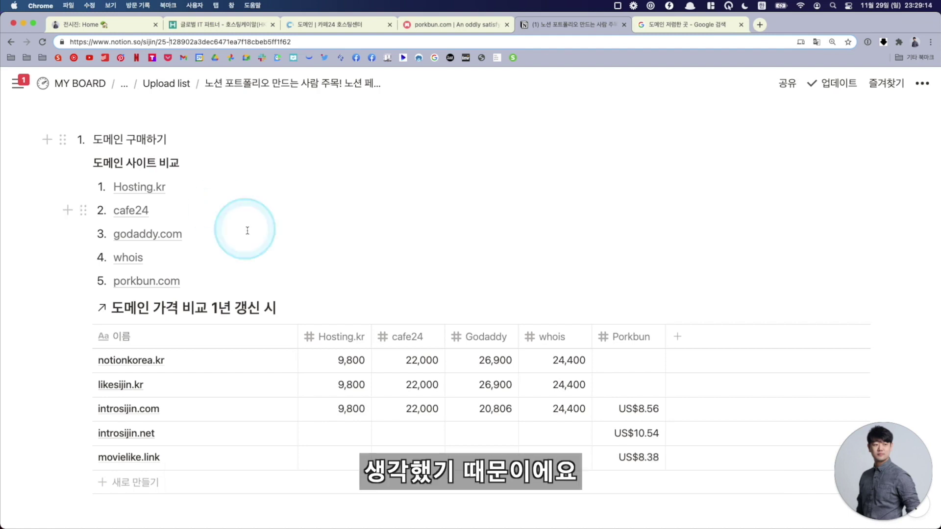
Review the domain price comparison in the Notion page and the linked Notion Korea, Community wiki page.
{"action": "scroll", "coordinate": [283, 262], "scroll_direction": "down", "scroll_amount": 3}
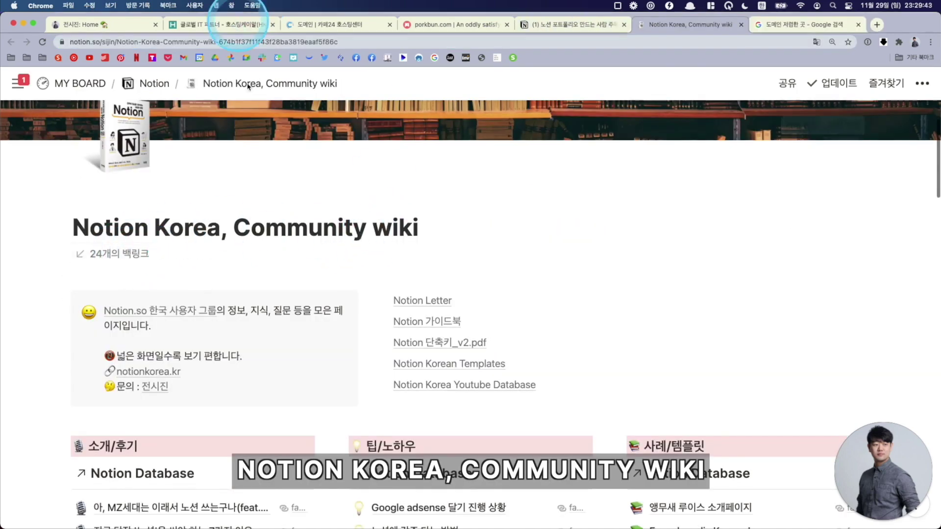
{"action": "scroll", "coordinate": [358, 300], "scroll_direction": "down", "scroll_amount": 3}
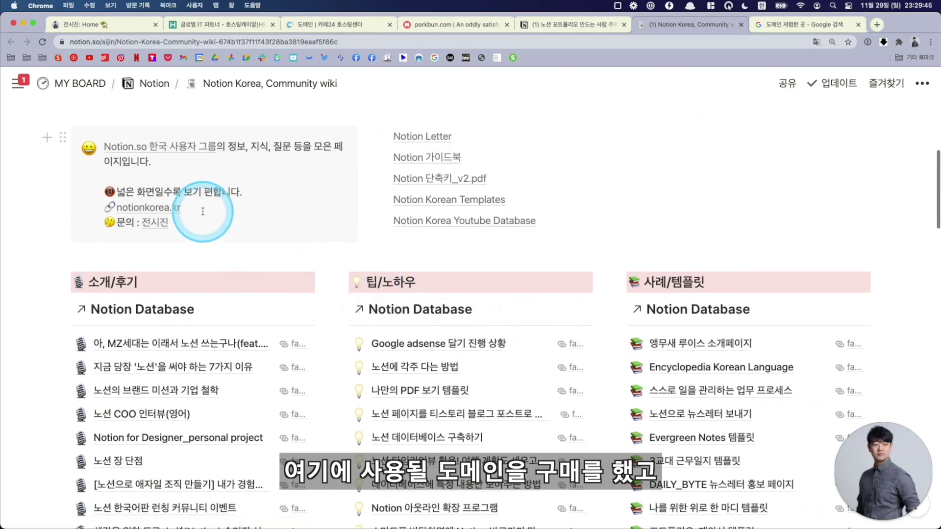
{"action": "left_click", "coordinate": [223, 24]}
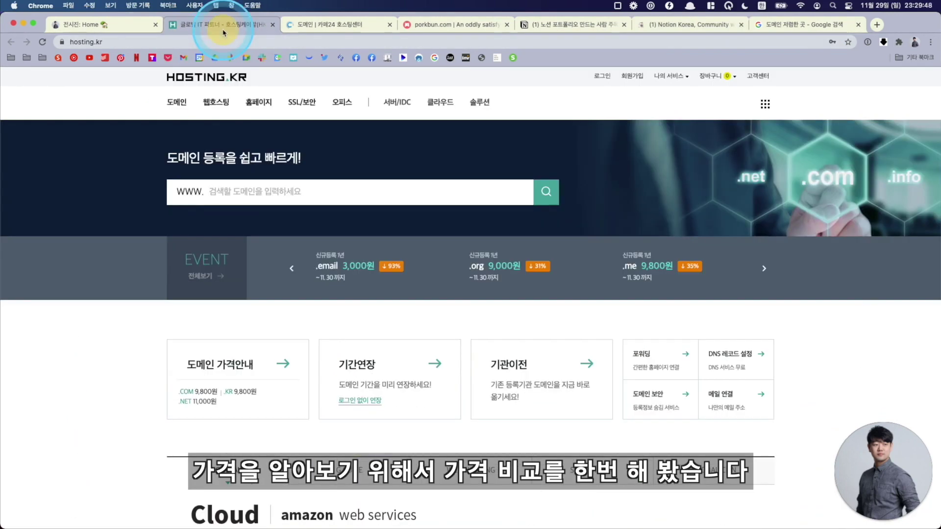
{"action": "left_click", "coordinate": [566, 25]}
{"action": "scroll", "coordinate": [475, 300], "scroll_direction": "down", "scroll_amount": 1}
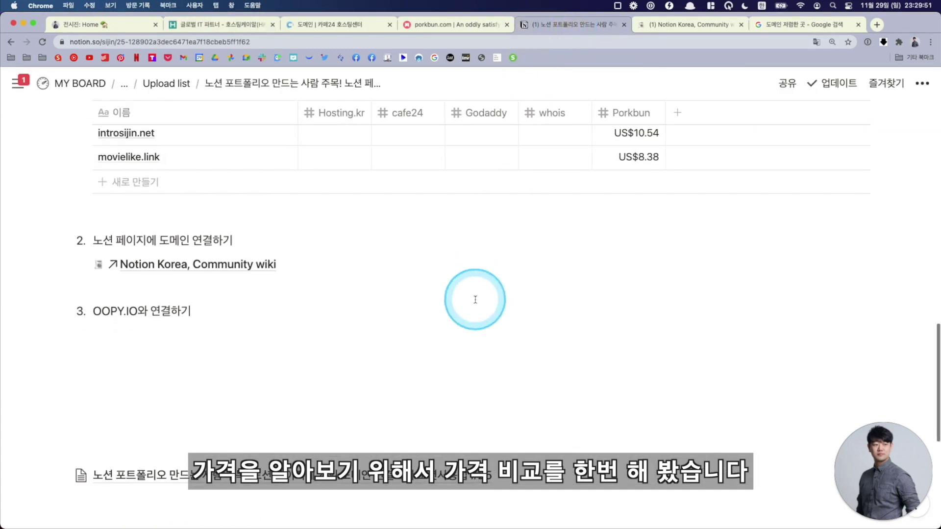
{"action": "scroll", "coordinate": [231, 187], "scroll_direction": "up", "scroll_amount": 3}
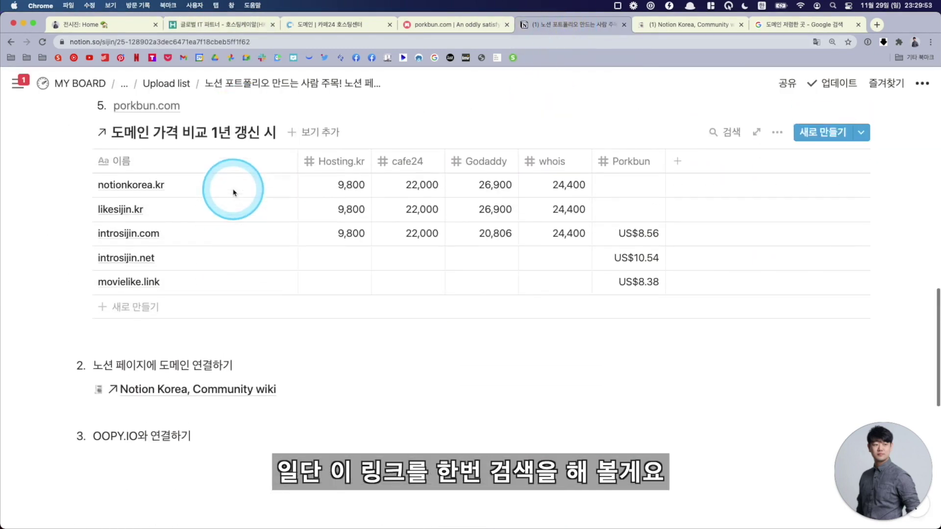
Copy notionkorea.kr from the price comparison table and search for that domain on Hosting.kr.
{"action": "left_click", "coordinate": [200, 192]}
{"action": "key", "text": "ctrl+a"}
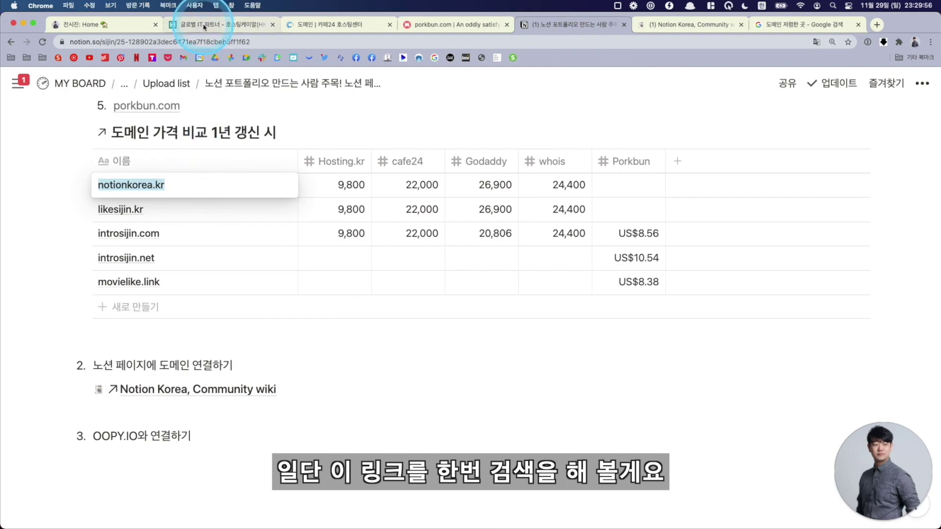
{"action": "left_click", "coordinate": [221, 25]}
{"action": "left_click", "coordinate": [260, 190]}
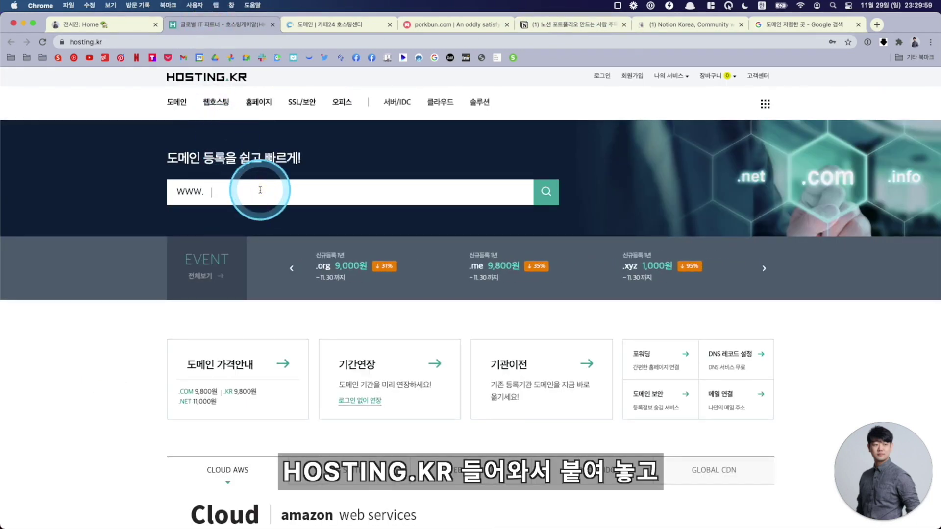
{"action": "key", "text": "Return"}
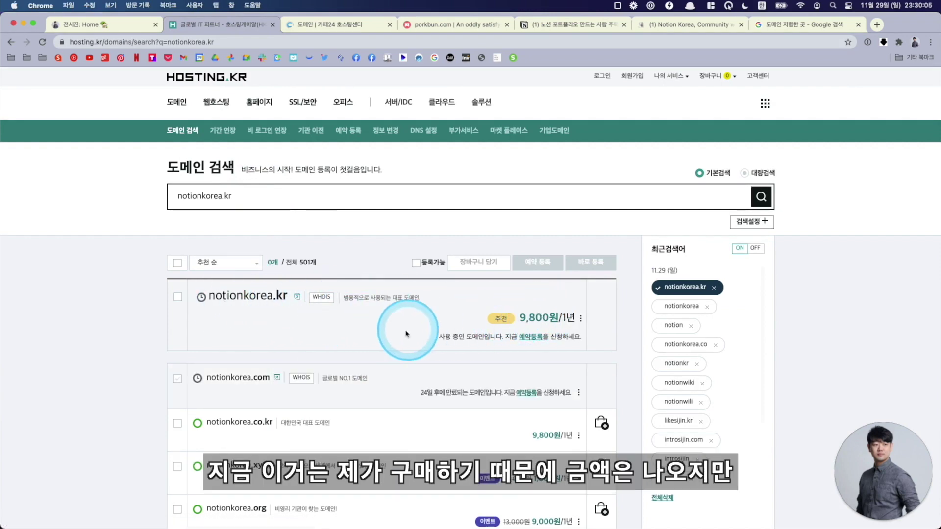
Check the availability and yearly prices of the notionkorea domains in the Hosting.kr results.
{"action": "left_click_drag", "start_coordinate": [444, 337], "coordinate": [582, 338]}
{"action": "scroll", "coordinate": [373, 337], "scroll_direction": "down", "scroll_amount": 1}
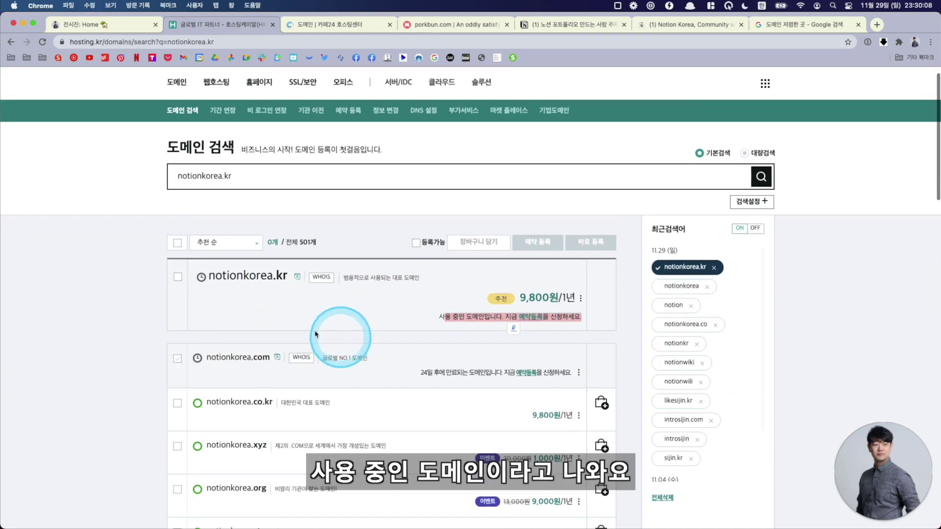
{"action": "scroll", "coordinate": [274, 349], "scroll_direction": "down", "scroll_amount": 3}
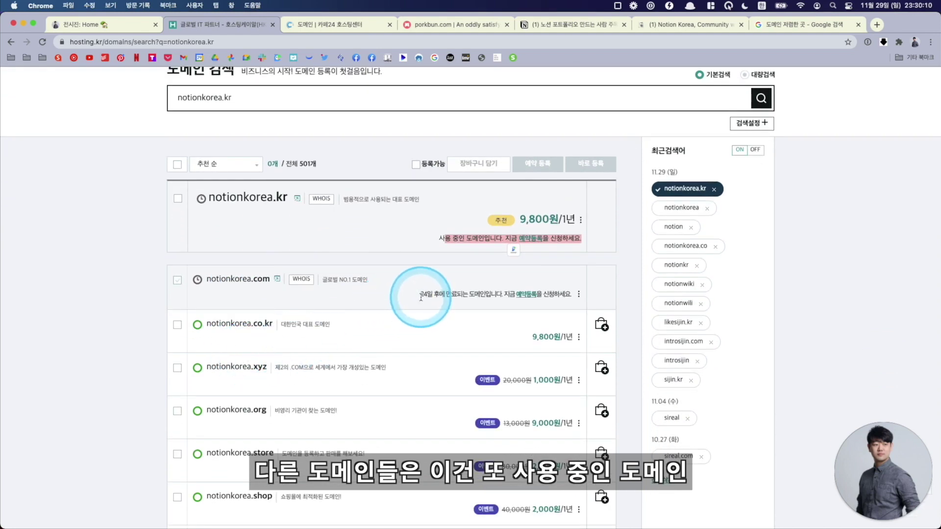
{"action": "left_click_drag", "start_coordinate": [420, 297], "coordinate": [572, 280]}
{"action": "scroll", "coordinate": [519, 231], "scroll_direction": "down", "scroll_amount": 2}
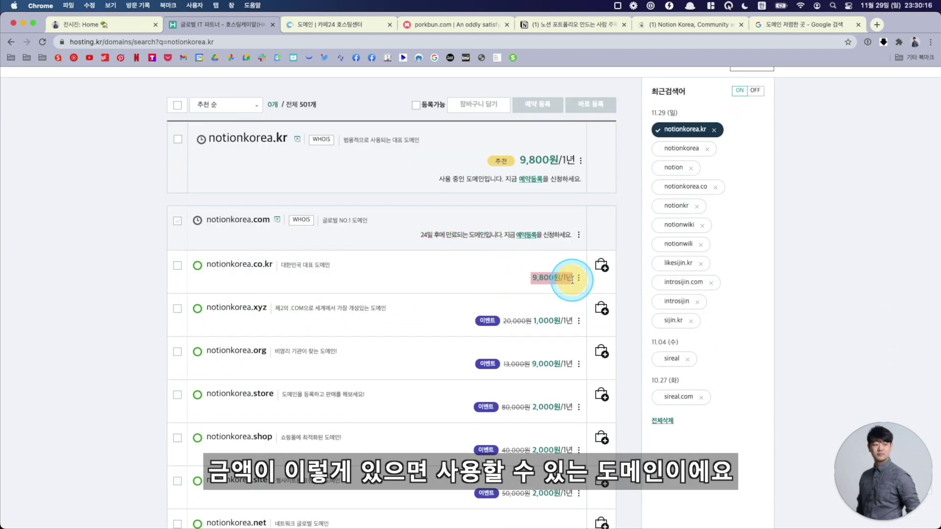
Search for the domain notionkorea.kr on the Cafe24 domain center.
{"action": "left_click", "coordinate": [288, 24]}
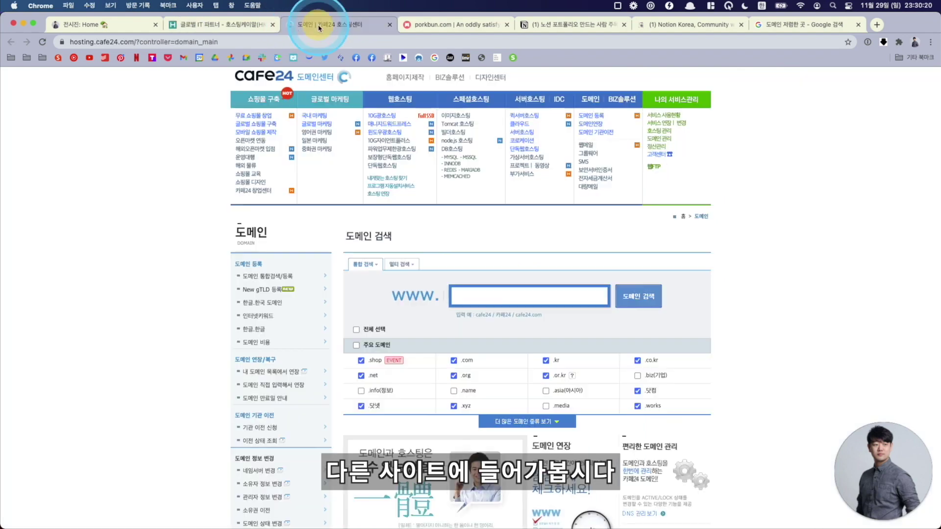
{"action": "left_click", "coordinate": [479, 294]}
{"action": "type", "text": "notionkorea.kr"}
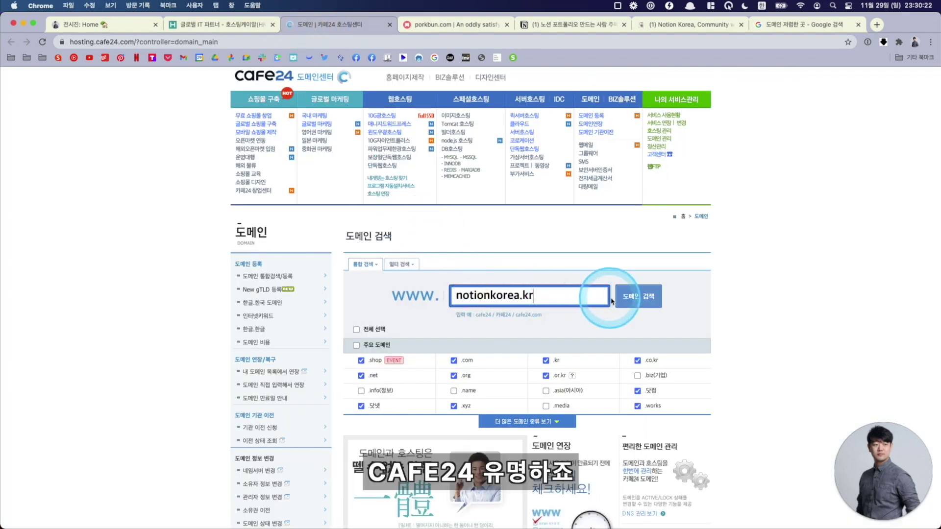
{"action": "left_click", "coordinate": [626, 303]}
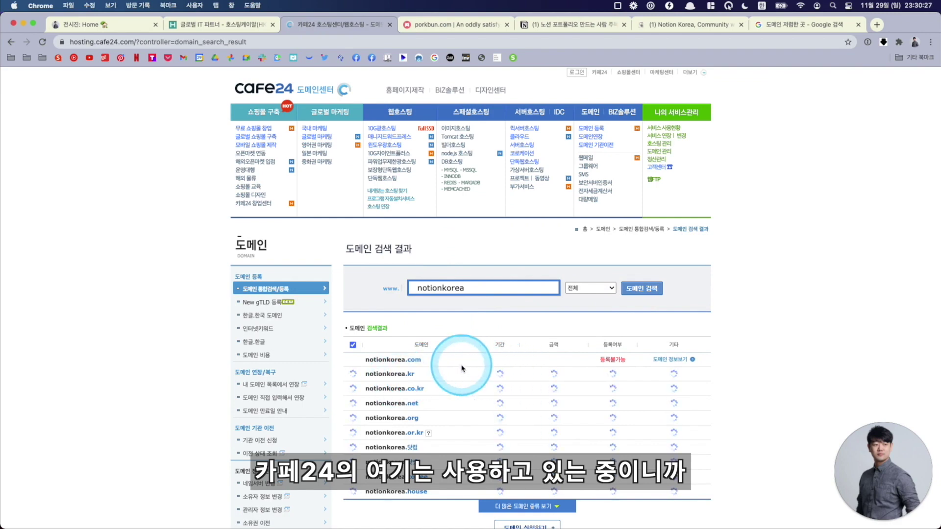
Check the registration status of notionkorea.kr, and set the period for notionkorea.co.kr to 1년 to check its yearly price.
{"action": "double_click", "coordinate": [613, 373]}
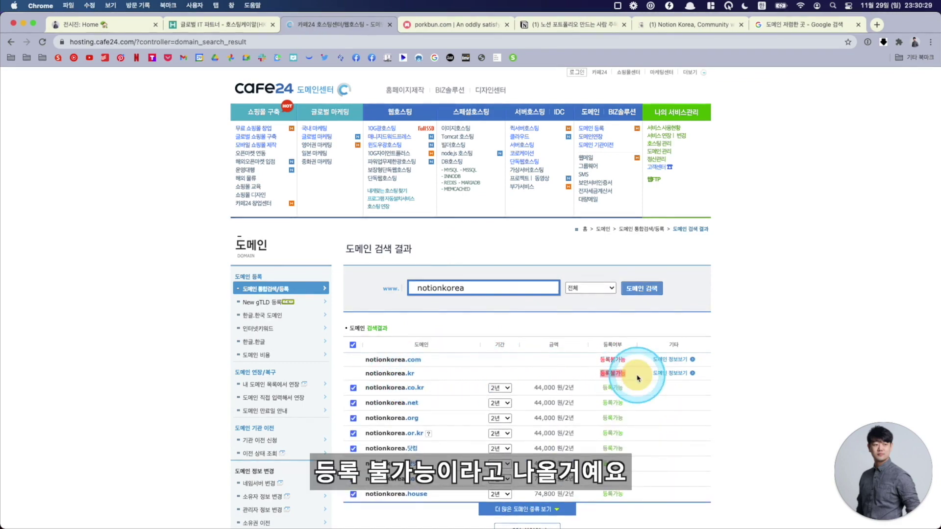
{"action": "scroll", "coordinate": [548, 365], "scroll_direction": "down", "scroll_amount": 3}
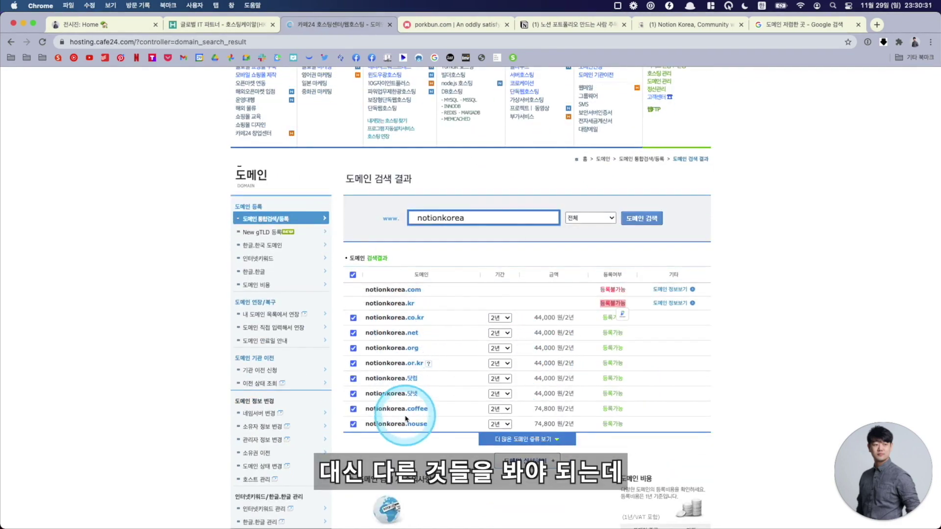
{"action": "left_click", "coordinate": [500, 318]}
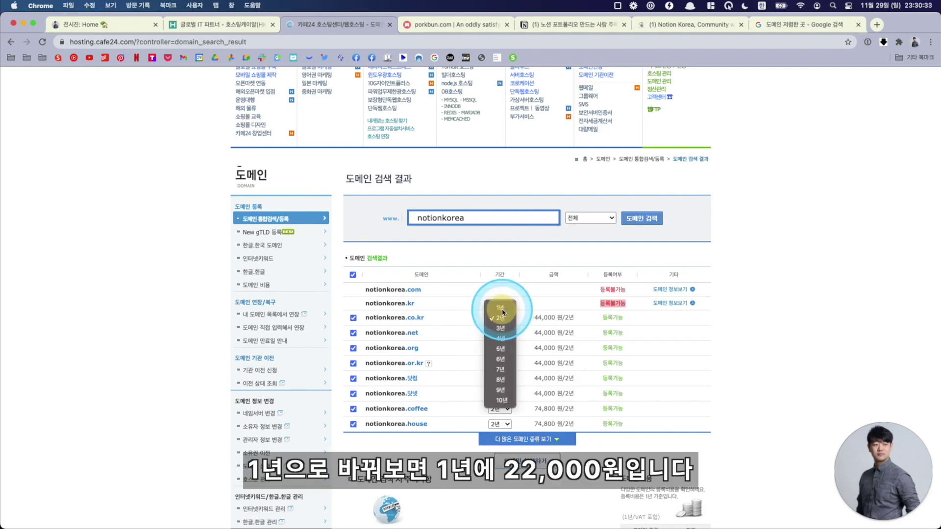
{"action": "left_click", "coordinate": [504, 309]}
{"action": "left_click_drag", "start_coordinate": [533, 318], "coordinate": [571, 318]}
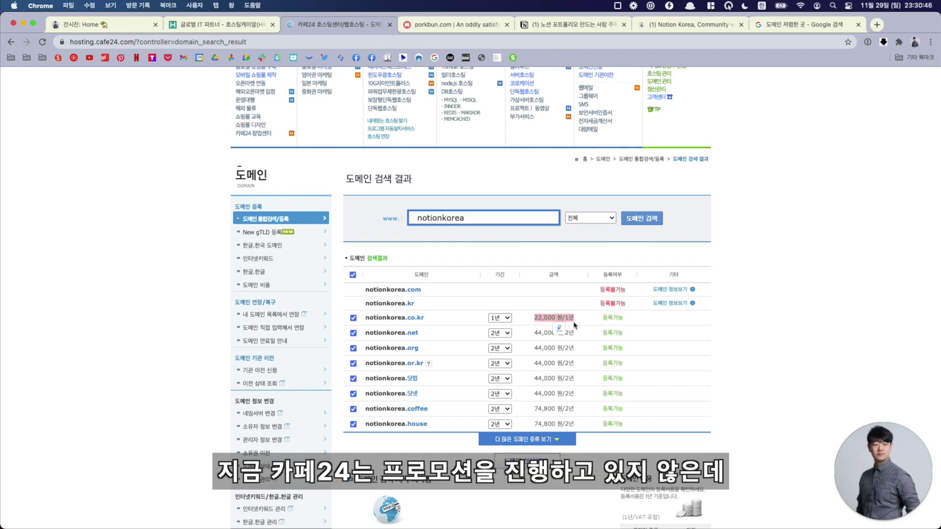
Compare the Cafe24 yearly price of notionkorea.co.kr with the regular, non-event prices of the .xyz and .org domains on Hosting.kr.
{"action": "left_click", "coordinate": [479, 288]}
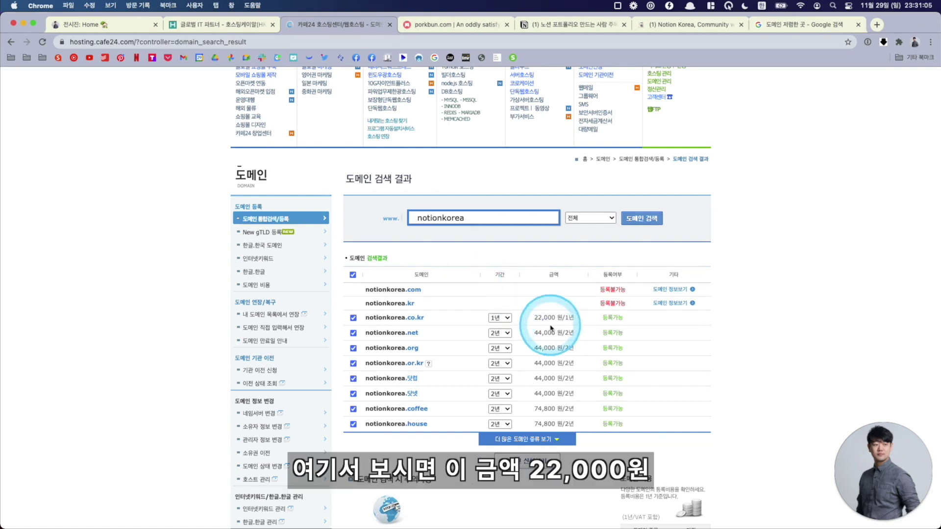
{"action": "left_click_drag", "start_coordinate": [534, 318], "coordinate": [559, 322]}
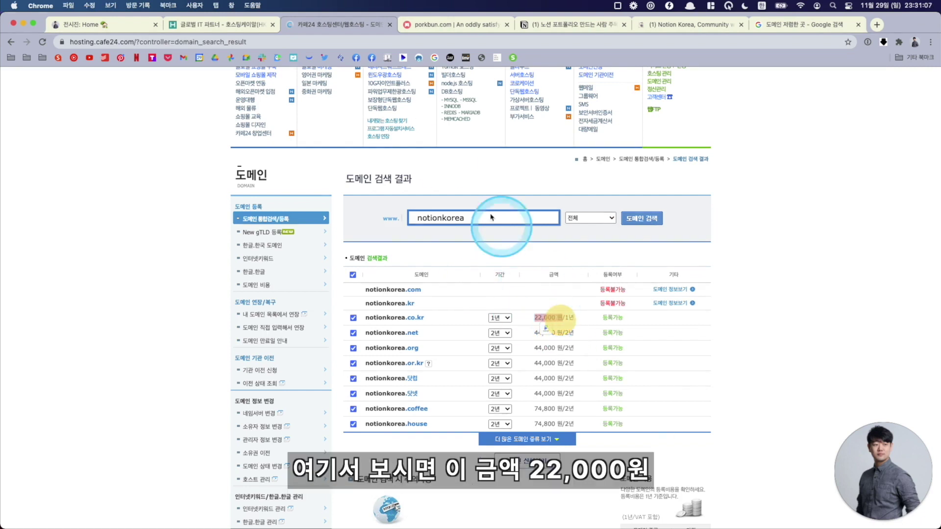
{"action": "left_click", "coordinate": [236, 24]}
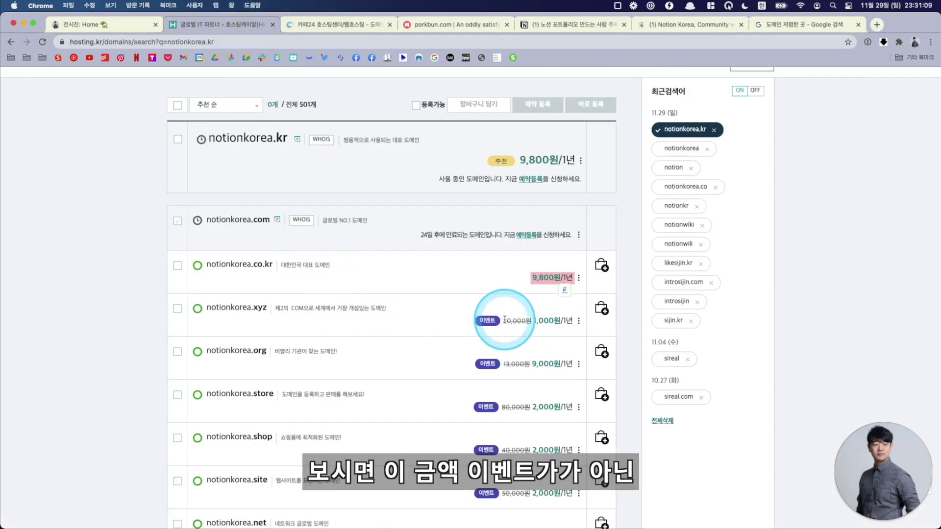
{"action": "left_click_drag", "start_coordinate": [504, 321], "coordinate": [560, 321]}
{"action": "left_click_drag", "start_coordinate": [504, 321], "coordinate": [532, 322]}
{"action": "left_click_drag", "start_coordinate": [503, 364], "coordinate": [534, 367]}
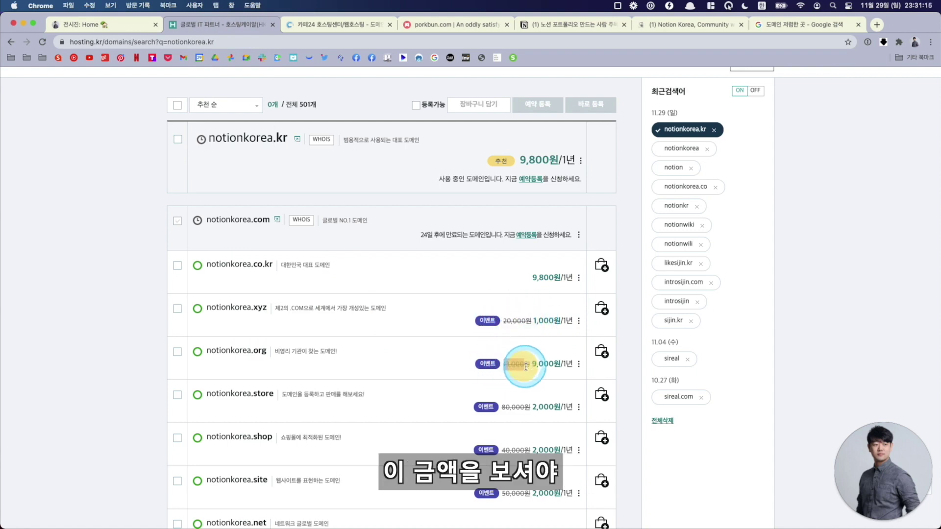
{"action": "left_click", "coordinate": [493, 283]}
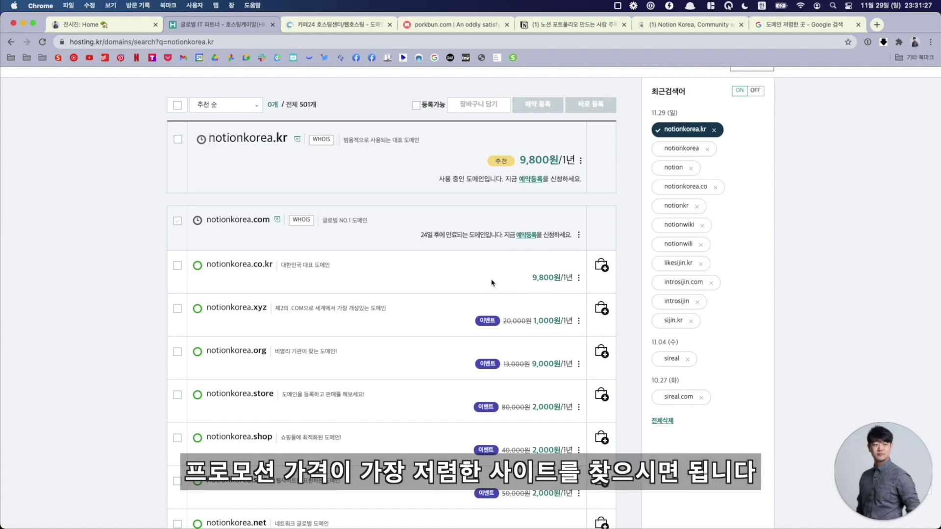
Review the registrar price comparison table on the Notion page, and return to the notionkorea.kr results on Hosting.kr.
{"action": "left_click", "coordinate": [564, 24]}
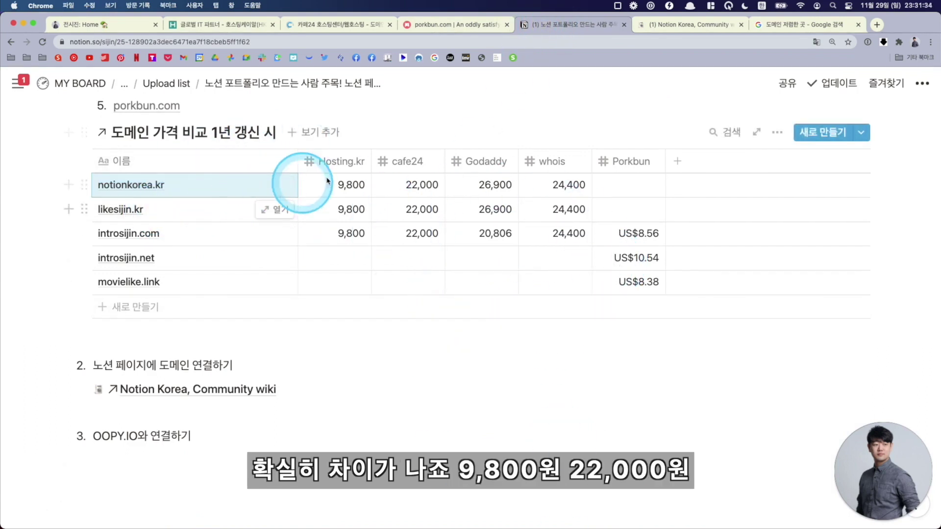
{"action": "scroll", "coordinate": [387, 228], "scroll_direction": "down", "scroll_amount": 5}
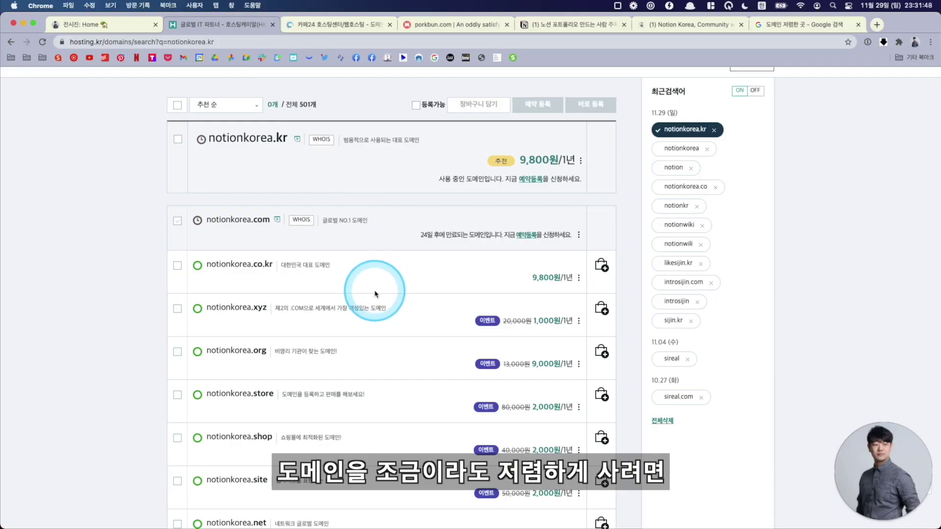
{"action": "scroll", "coordinate": [365, 292], "scroll_direction": "down", "scroll_amount": 1}
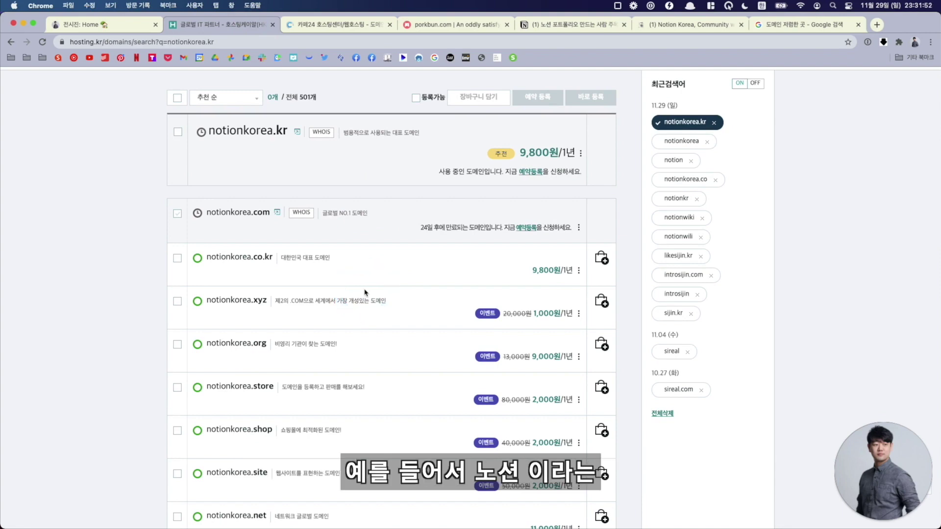
{"action": "scroll", "coordinate": [370, 298], "scroll_direction": "up", "scroll_amount": 1}
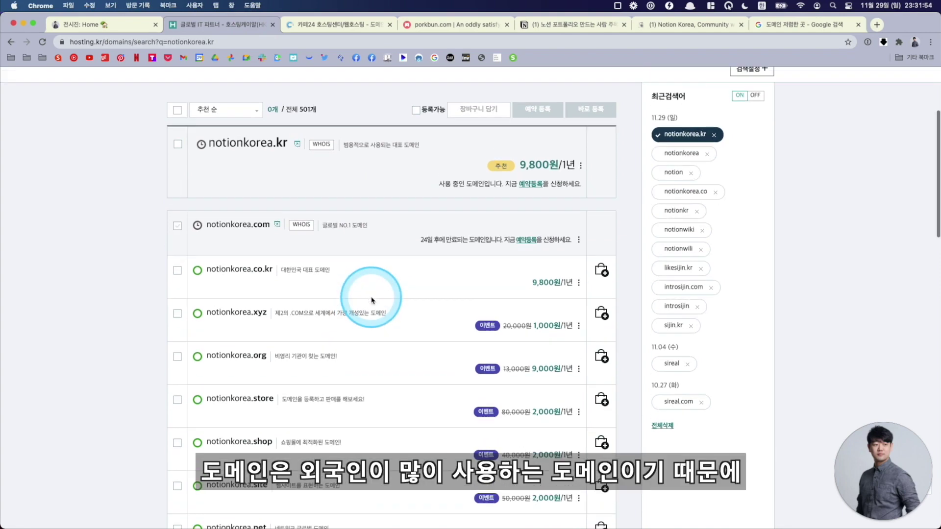
Search for the domain name notion on Hosting.kr.
{"action": "scroll", "coordinate": [371, 300], "scroll_direction": "up", "scroll_amount": 5}
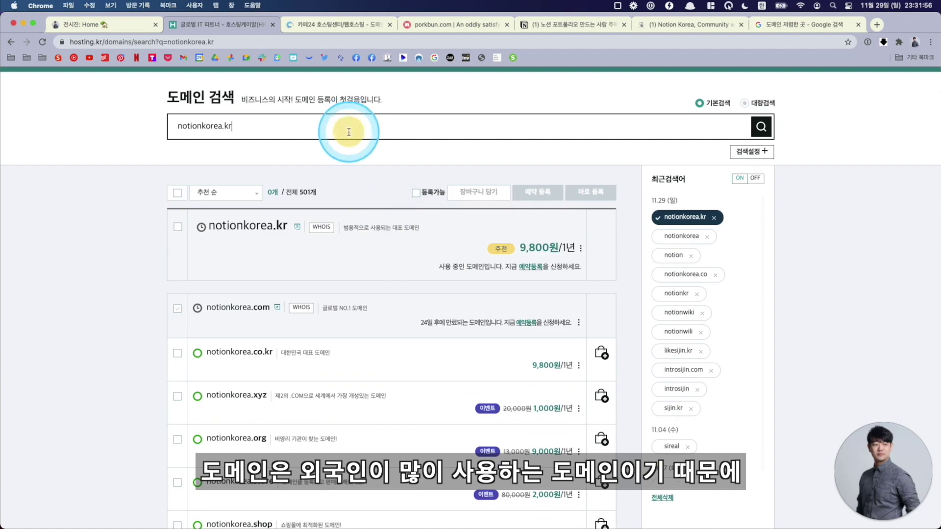
{"action": "left_click", "coordinate": [336, 117]}
{"action": "type", "text": "ㅜ"}
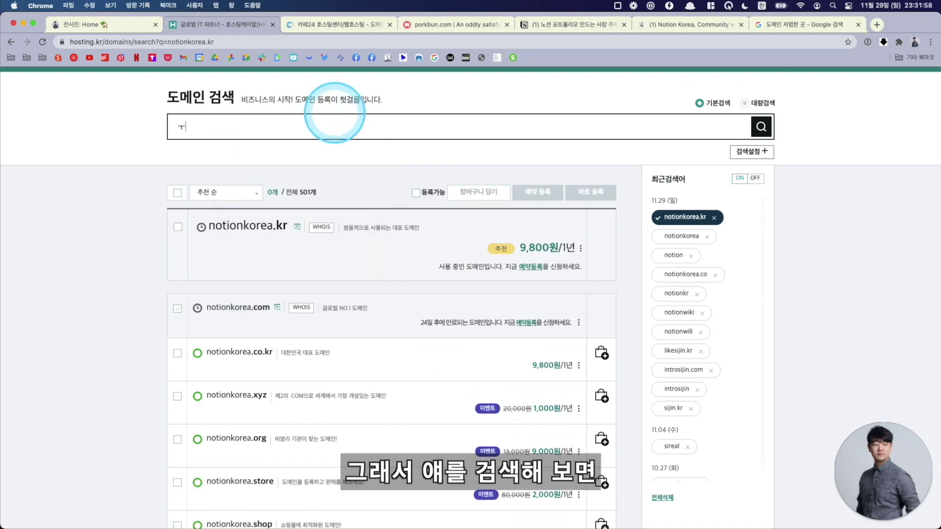
{"action": "type", "text": "otion"}
{"action": "key", "text": "Return"}
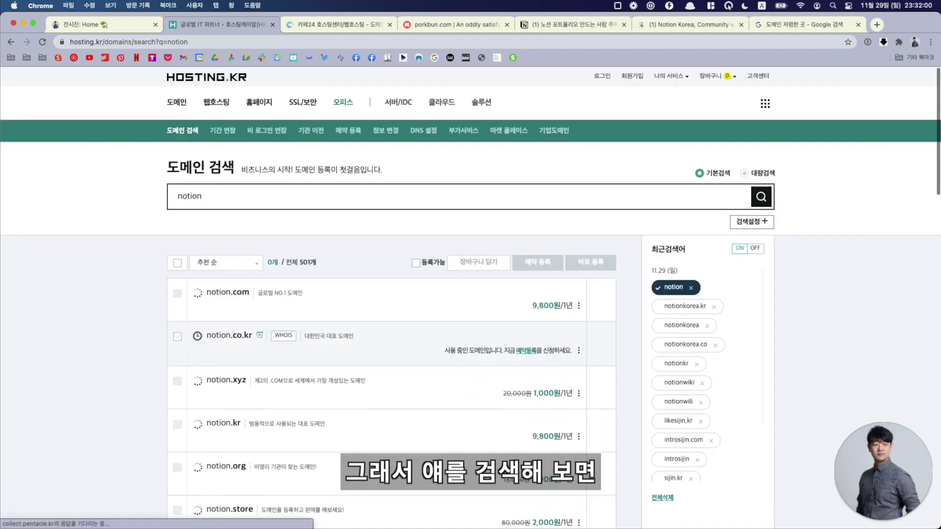
Check which notion domain extensions are already registered or in use in the Hosting.kr results.
{"action": "scroll", "coordinate": [435, 301], "scroll_direction": "down", "scroll_amount": 3}
{"action": "scroll", "coordinate": [441, 323], "scroll_direction": "down", "scroll_amount": 1}
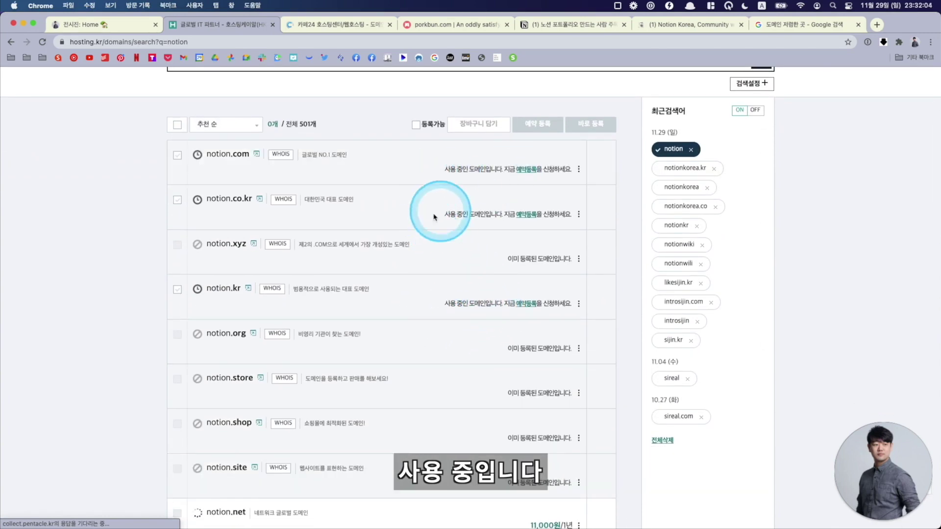
{"action": "scroll", "coordinate": [496, 246], "scroll_direction": "down", "scroll_amount": 2}
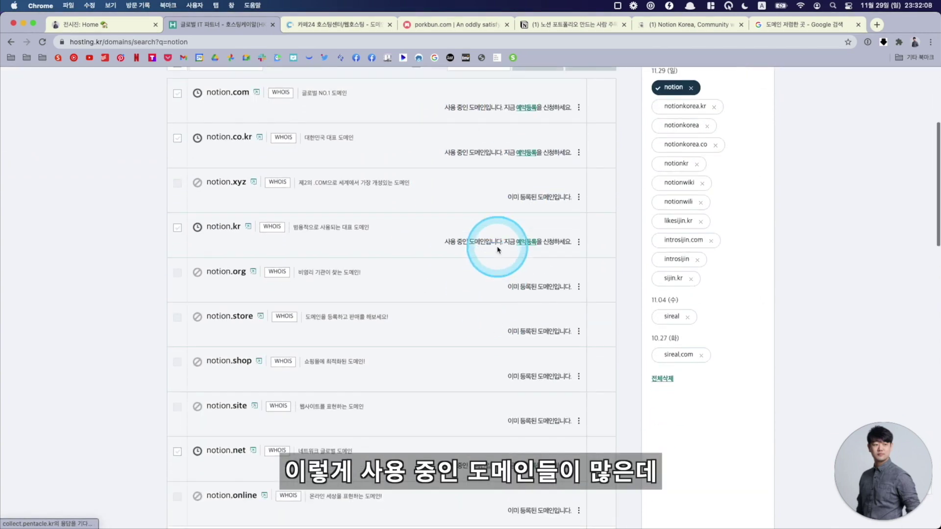
{"action": "scroll", "coordinate": [494, 288], "scroll_direction": "down", "scroll_amount": 5}
{"action": "scroll", "coordinate": [495, 289], "scroll_direction": "up", "scroll_amount": 5}
Search for the domain name shtus on Hosting.kr and check the availability and yearly prices of its extensions.
{"action": "scroll", "coordinate": [490, 282], "scroll_direction": "up", "scroll_amount": 5}
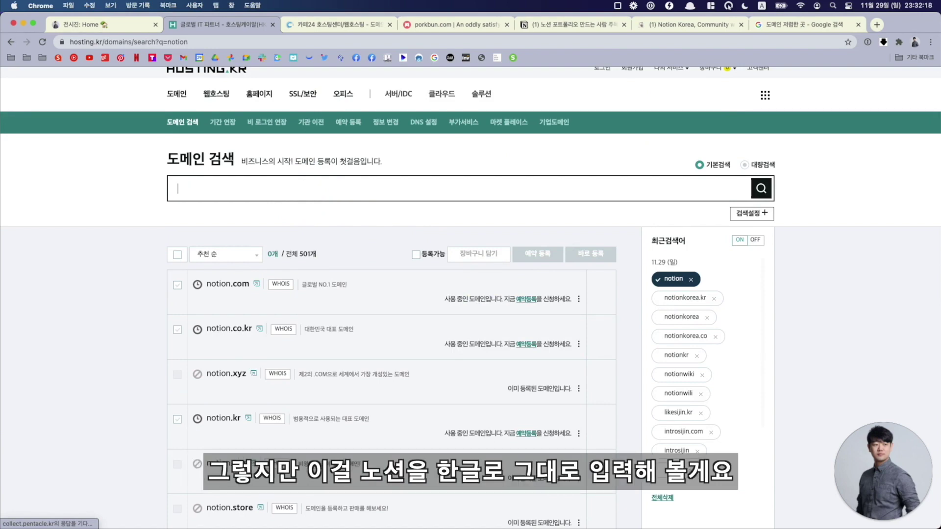
{"action": "type", "text": "shtus"}
{"action": "key", "text": "Return"}
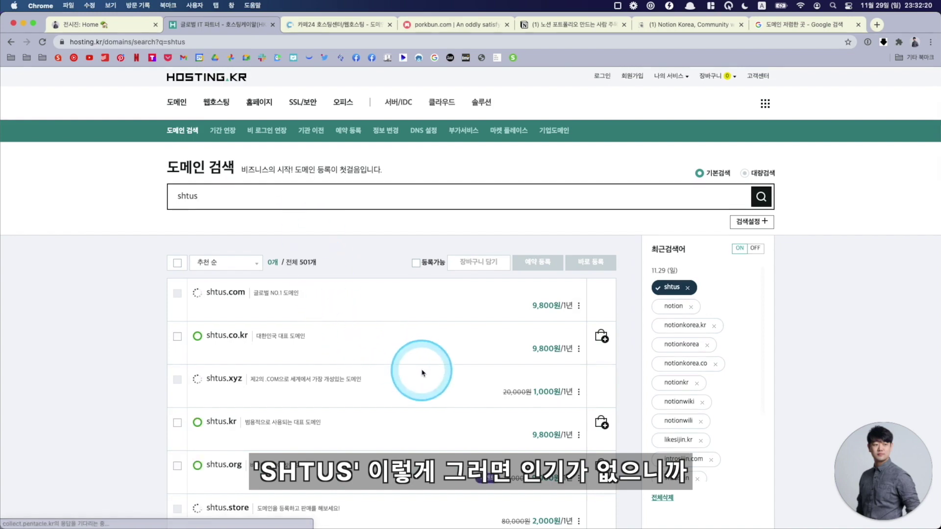
{"action": "scroll", "coordinate": [426, 358], "scroll_direction": "down", "scroll_amount": 4}
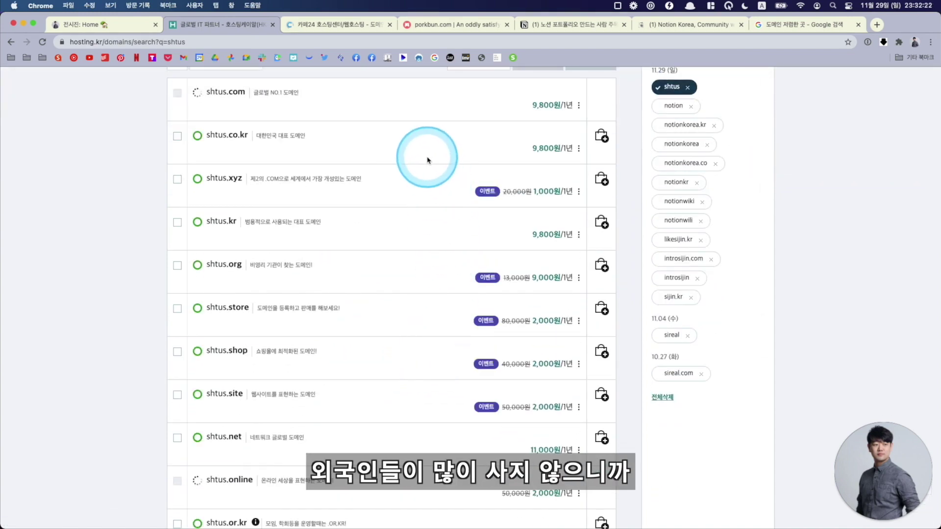
{"action": "scroll", "coordinate": [524, 146], "scroll_direction": "down", "scroll_amount": 1}
{"action": "scroll", "coordinate": [523, 146], "scroll_direction": "down", "scroll_amount": 3}
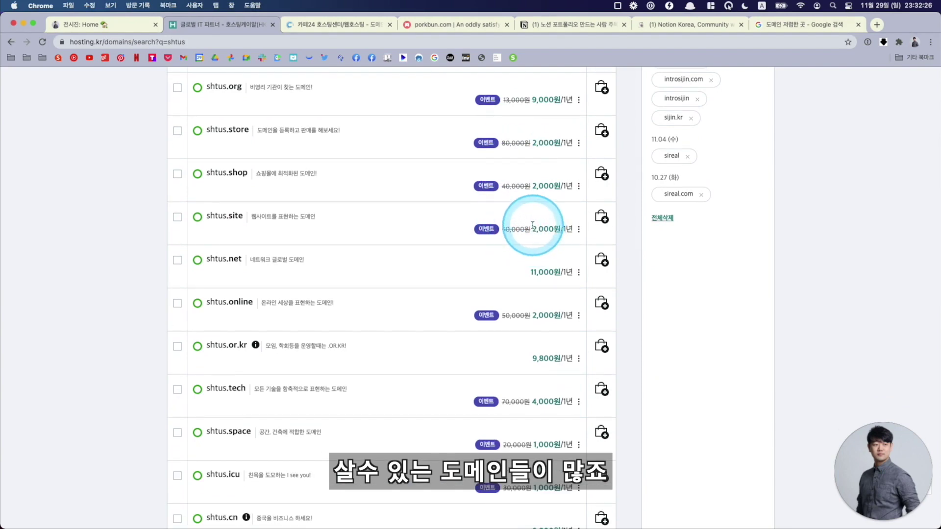
{"action": "scroll", "coordinate": [537, 239], "scroll_direction": "up", "scroll_amount": 4}
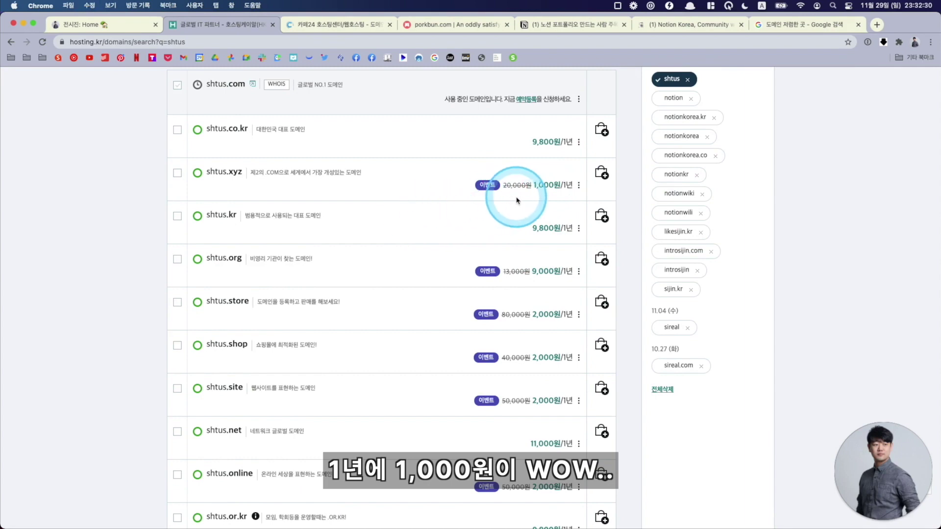
Search for the domain name notionmanse on Hosting.kr and check which of its extensions can be registered.
{"action": "scroll", "coordinate": [490, 196], "scroll_direction": "up", "scroll_amount": 4}
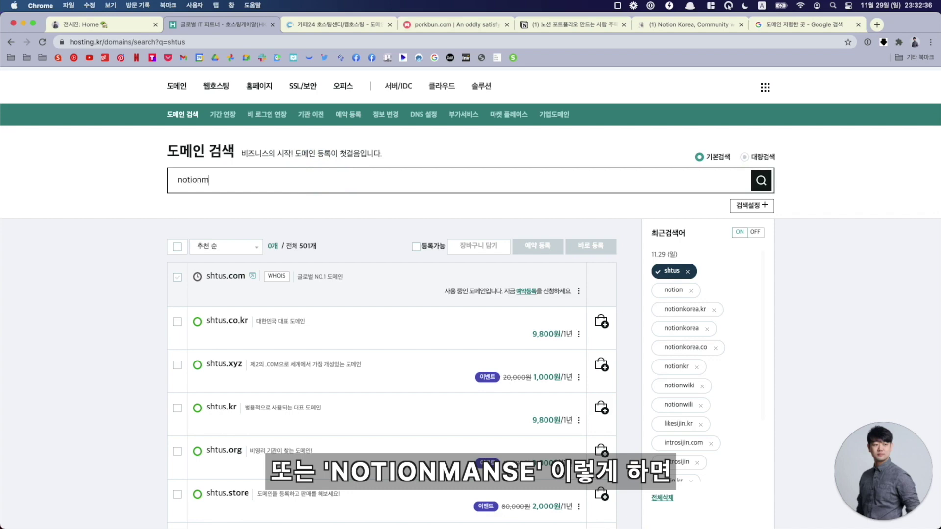
{"action": "key", "text": "Return"}
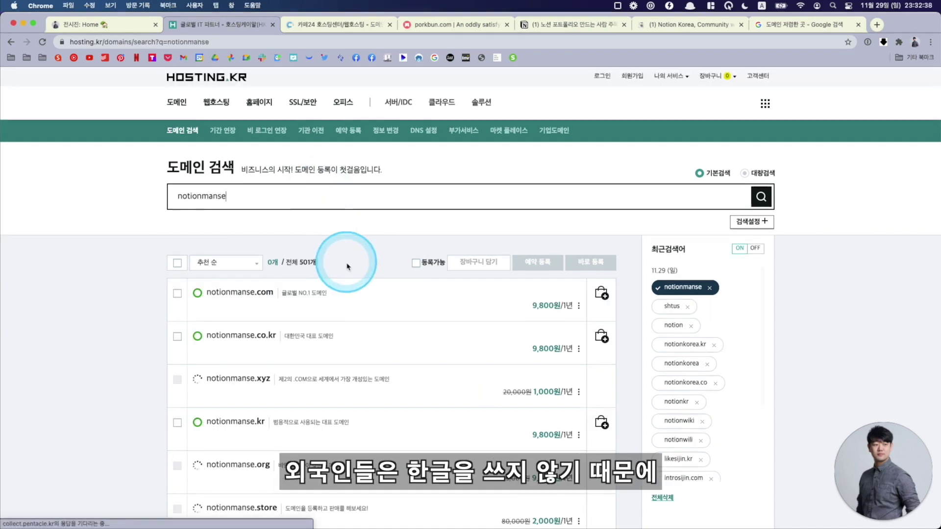
{"action": "scroll", "coordinate": [343, 282], "scroll_direction": "down", "scroll_amount": 3}
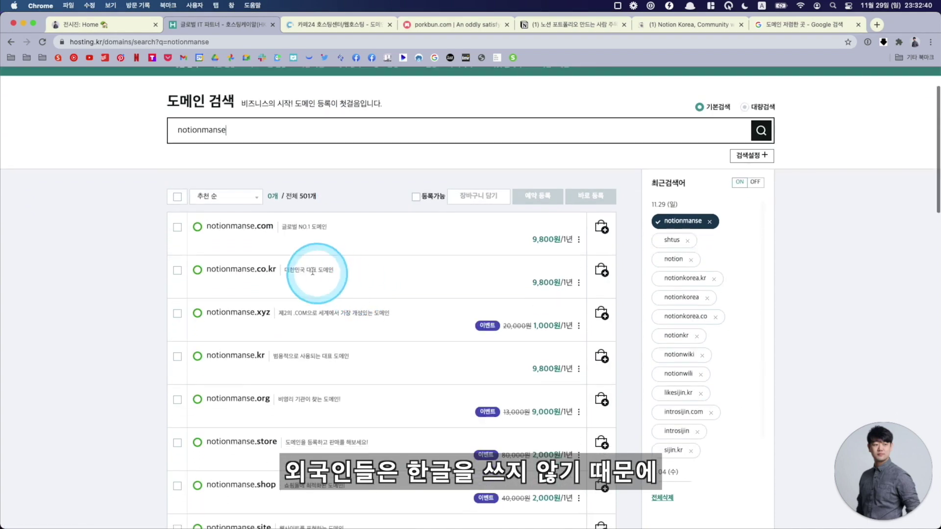
{"action": "scroll", "coordinate": [547, 251], "scroll_direction": "down", "scroll_amount": 10}
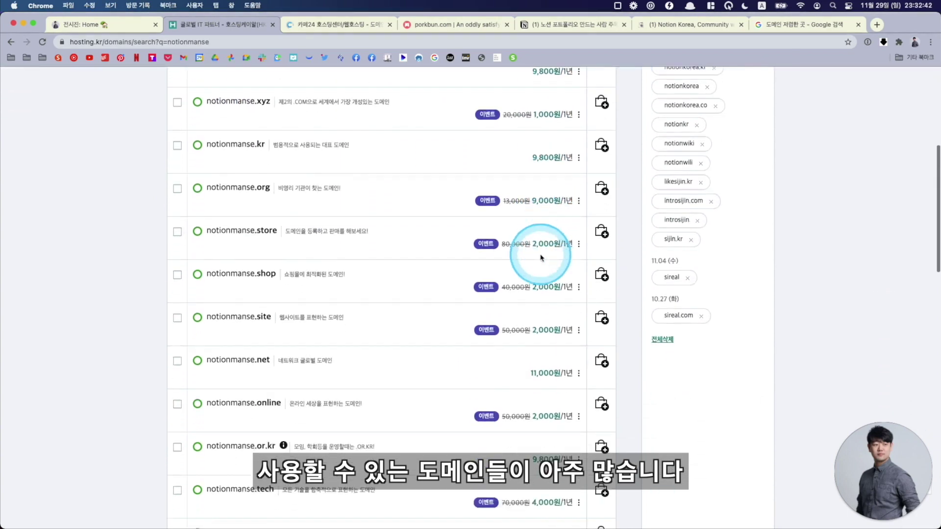
{"action": "scroll", "coordinate": [395, 283], "scroll_direction": "up", "scroll_amount": 9}
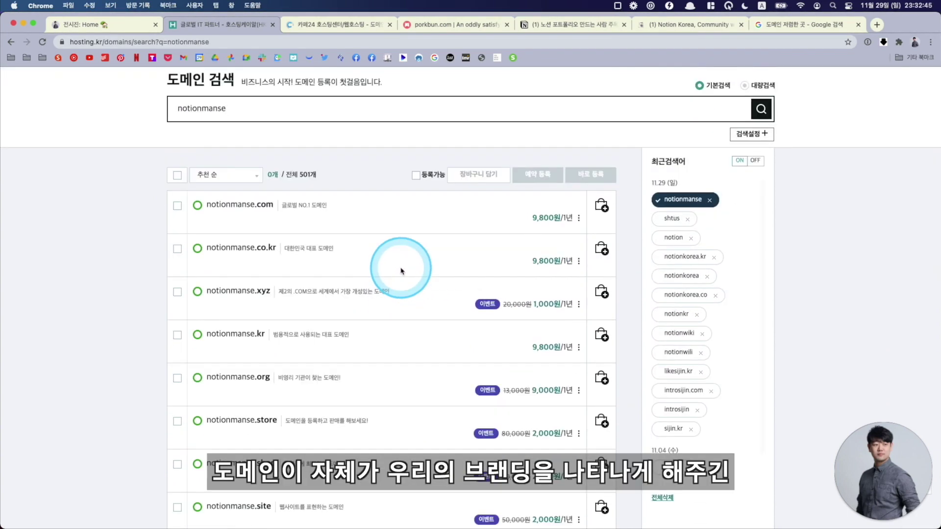
{"action": "scroll", "coordinate": [401, 271], "scroll_direction": "up", "scroll_amount": 1}
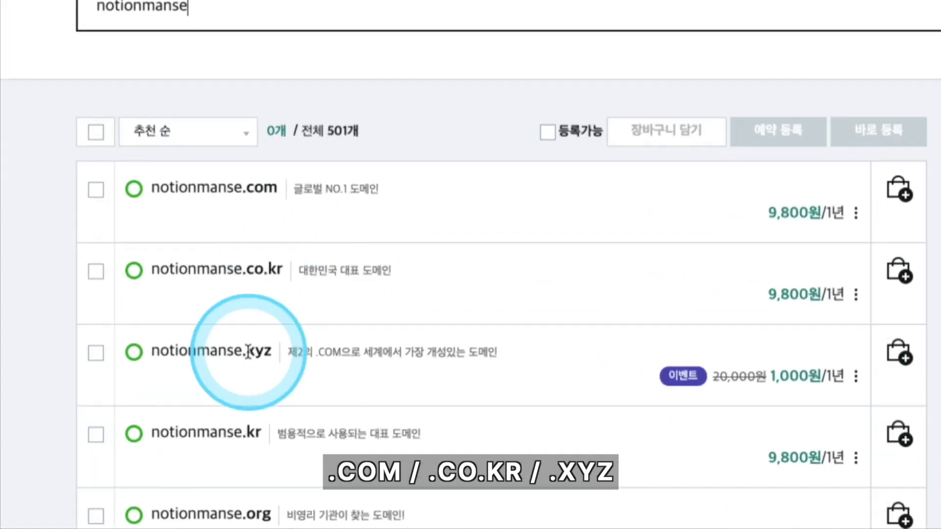
Compare the regular and event prices of the notionmanse extensions, including .xyz, .store, .online and .tech.
{"action": "scroll", "coordinate": [249, 352], "scroll_direction": "down", "scroll_amount": 1}
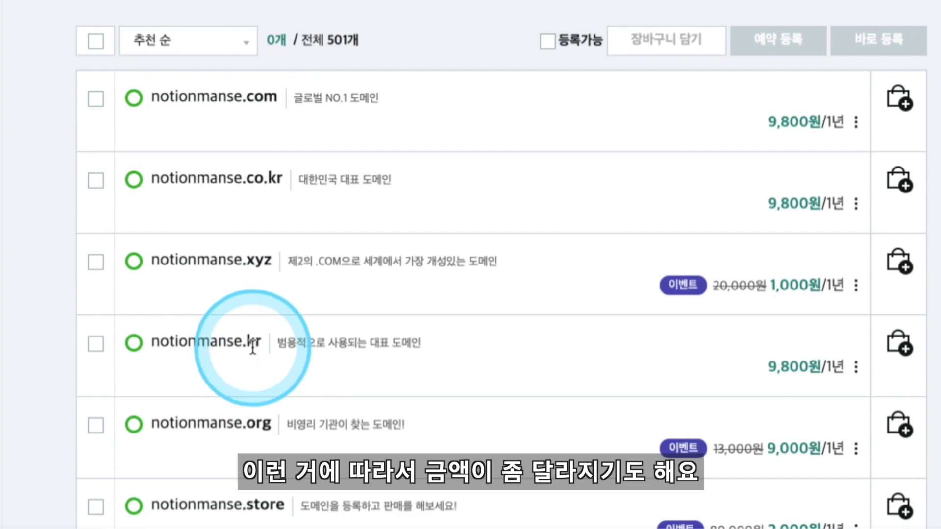
{"action": "scroll", "coordinate": [255, 344], "scroll_direction": "down", "scroll_amount": 1}
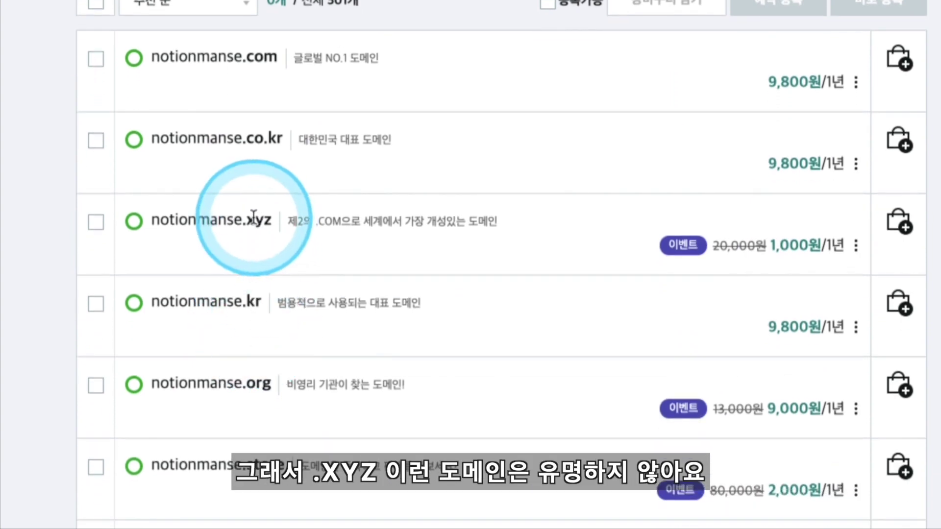
{"action": "left_click_drag", "start_coordinate": [248, 220], "coordinate": [271, 220]}
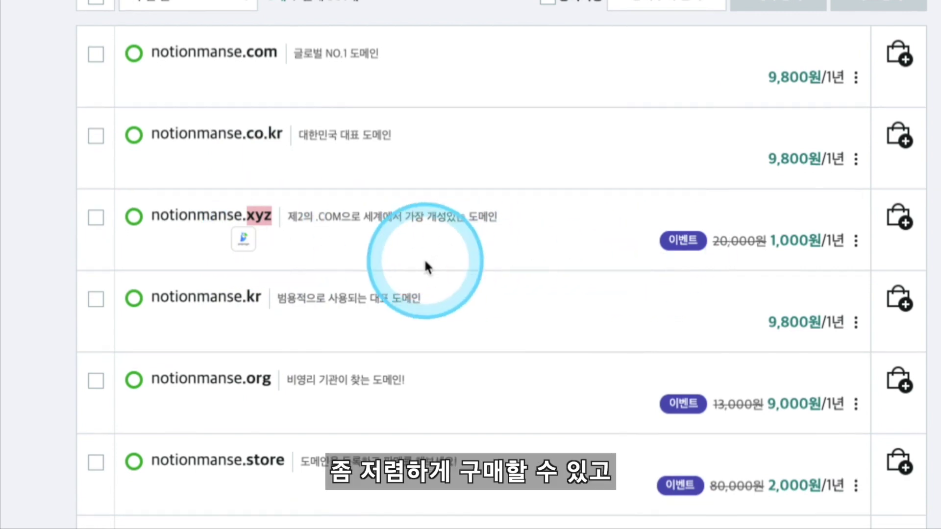
{"action": "scroll", "coordinate": [424, 265], "scroll_direction": "down", "scroll_amount": 3}
{"action": "scroll", "coordinate": [367, 308], "scroll_direction": "down", "scroll_amount": 3}
{"action": "scroll", "coordinate": [367, 311], "scroll_direction": "down", "scroll_amount": 2}
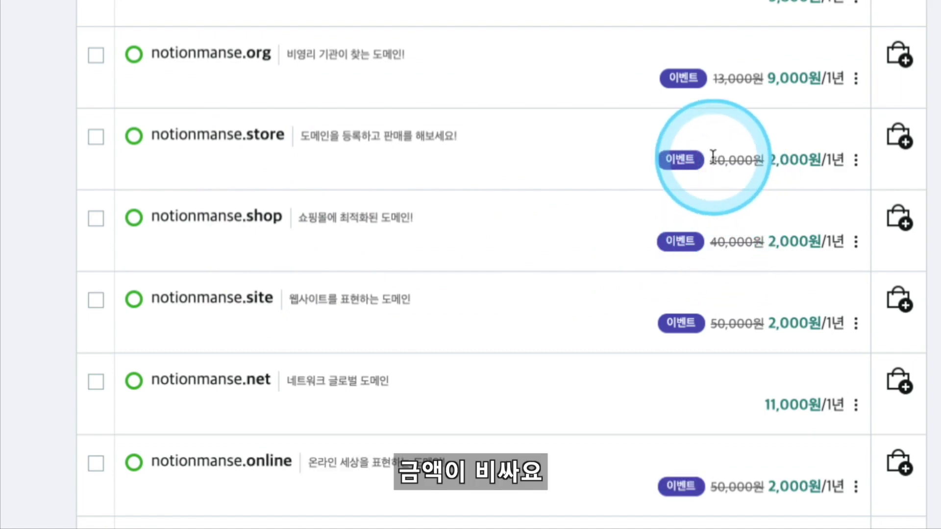
{"action": "scroll", "coordinate": [748, 214], "scroll_direction": "down", "scroll_amount": 1}
{"action": "scroll", "coordinate": [510, 250], "scroll_direction": "down", "scroll_amount": 2}
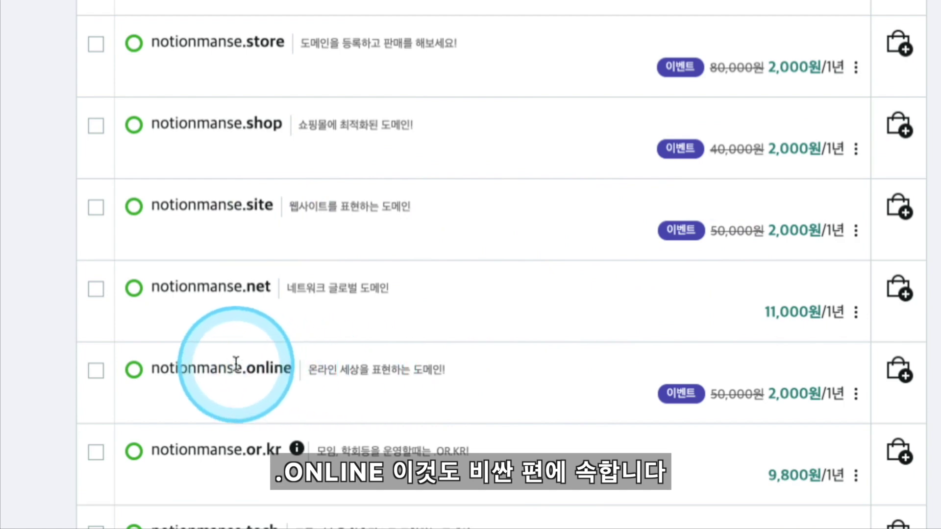
{"action": "scroll", "coordinate": [698, 403], "scroll_direction": "down", "scroll_amount": 1}
{"action": "scroll", "coordinate": [698, 406], "scroll_direction": "down", "scroll_amount": 3}
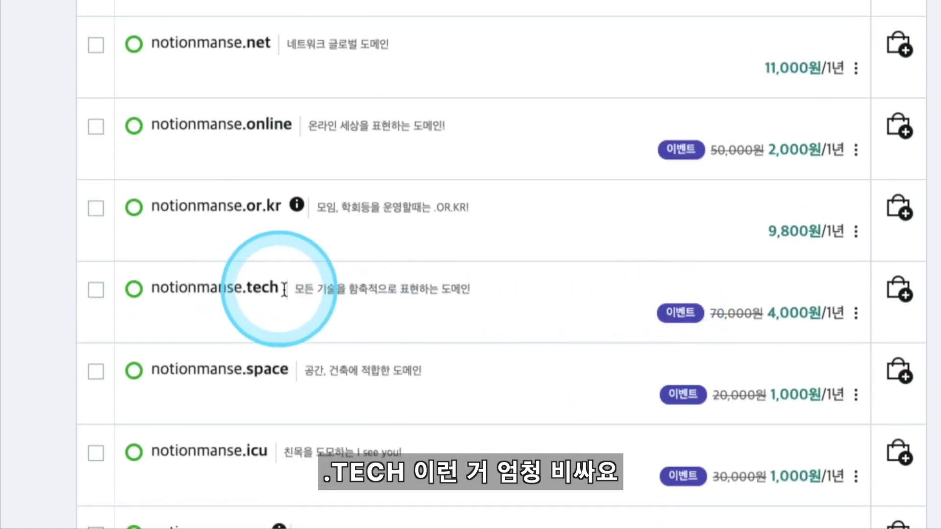
{"action": "scroll", "coordinate": [341, 294], "scroll_direction": "down", "scroll_amount": 1}
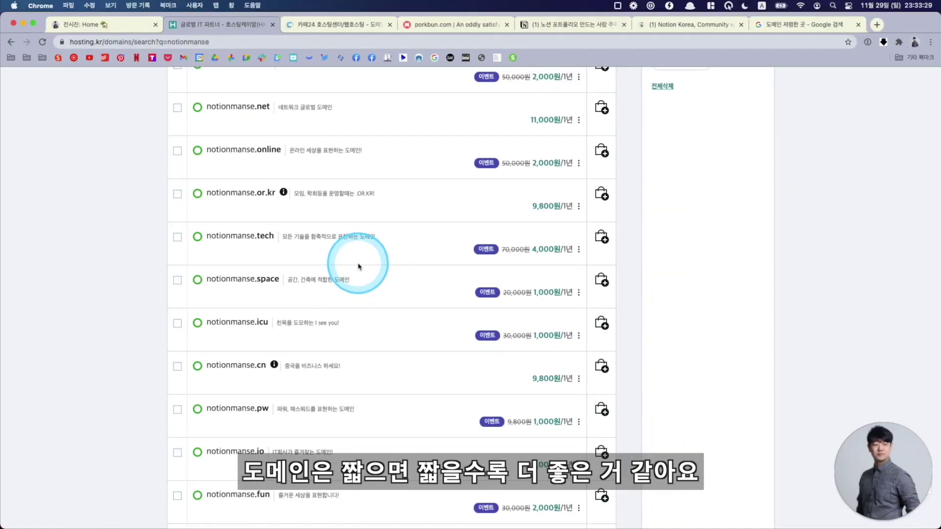
Search Hosting.kr for the site owner's given name as a domain.
{"action": "scroll", "coordinate": [358, 267], "scroll_direction": "up", "scroll_amount": 7}
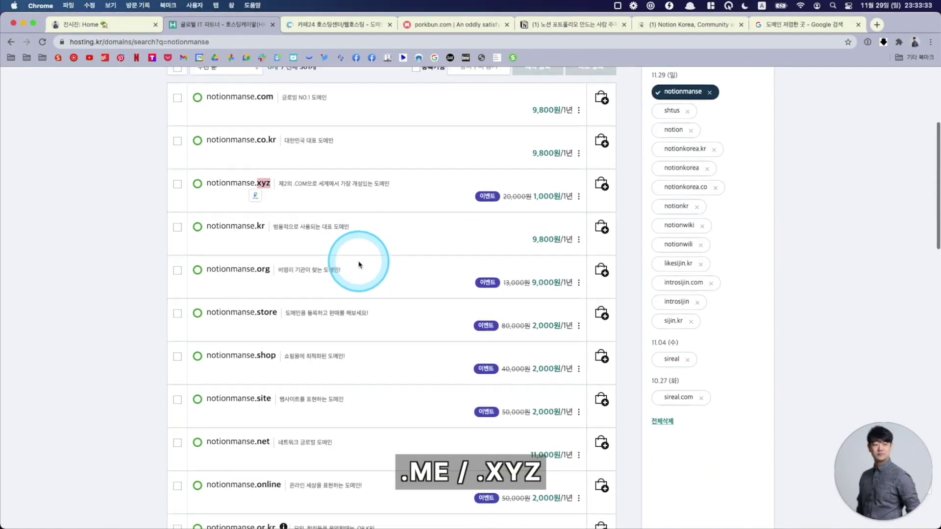
{"action": "scroll", "coordinate": [359, 266], "scroll_direction": "up", "scroll_amount": 4}
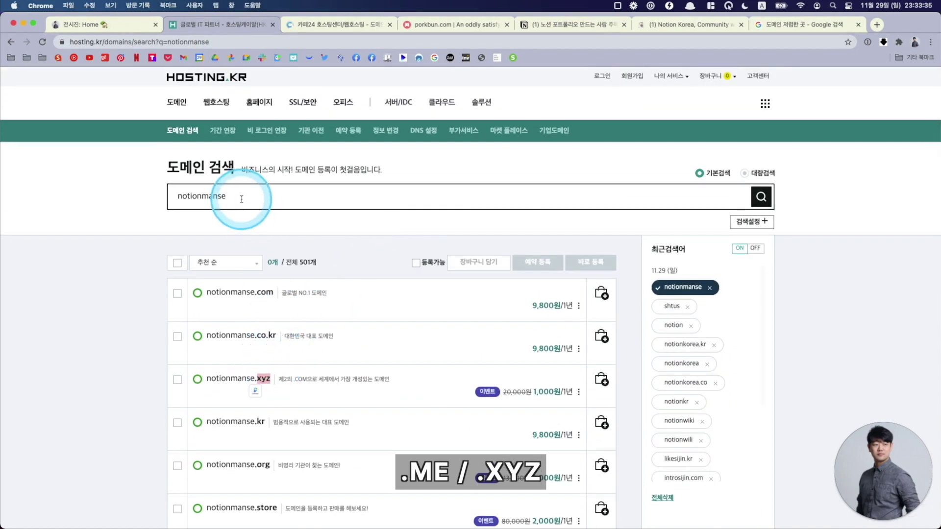
{"action": "left_click_drag", "start_coordinate": [242, 198], "coordinate": [141, 198]}
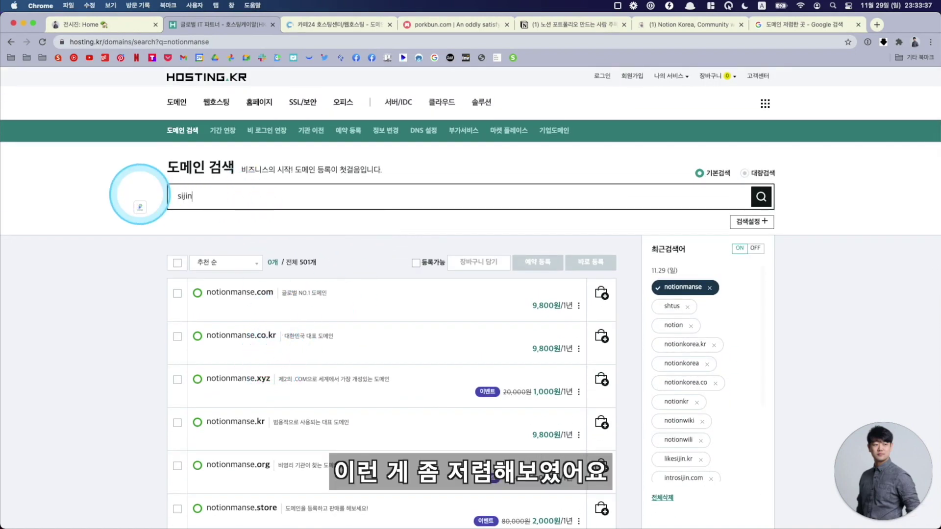
{"action": "type", "text": "sijin"}
{"action": "key", "text": "Return"}
Check which extensions of that name are already registered, including .com, .kr and .tech, and look up its .me version.
{"action": "scroll", "coordinate": [294, 267], "scroll_direction": "down", "scroll_amount": 3}
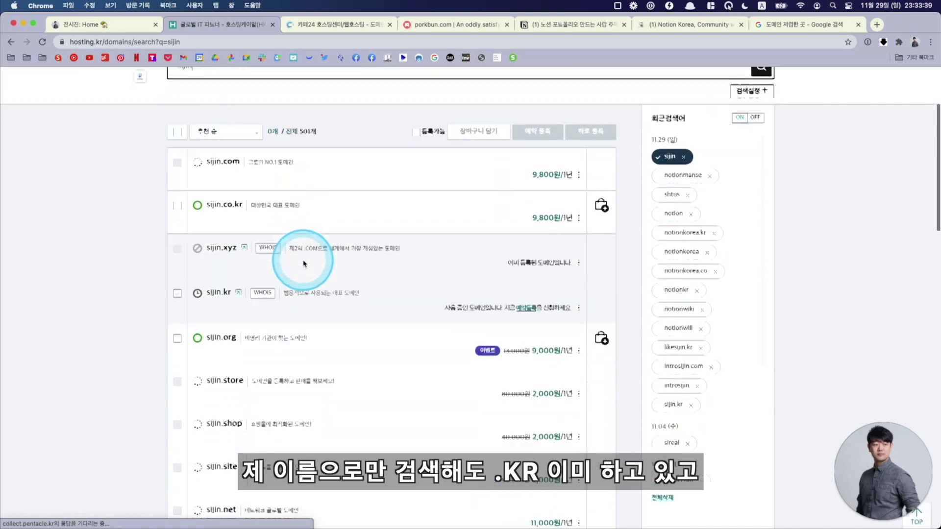
{"action": "scroll", "coordinate": [330, 274], "scroll_direction": "down", "scroll_amount": 1}
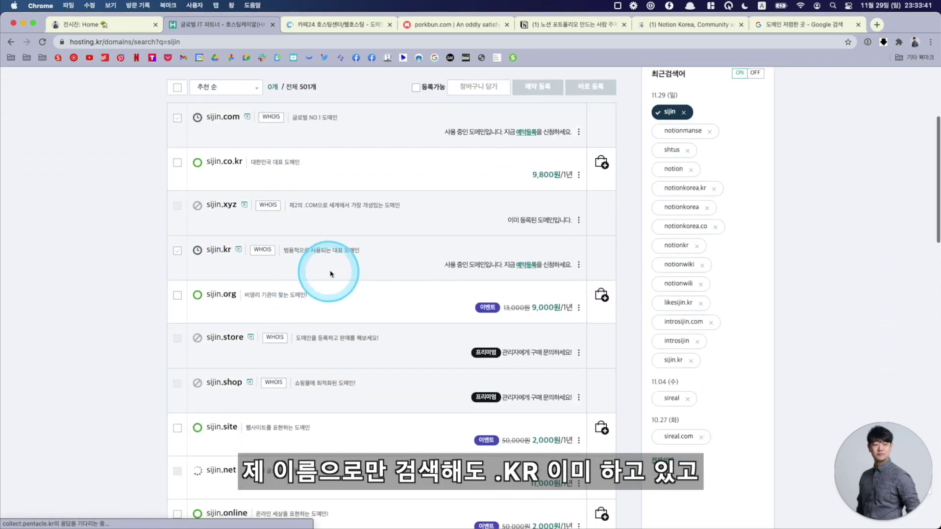
{"action": "scroll", "coordinate": [330, 273], "scroll_direction": "down", "scroll_amount": 4}
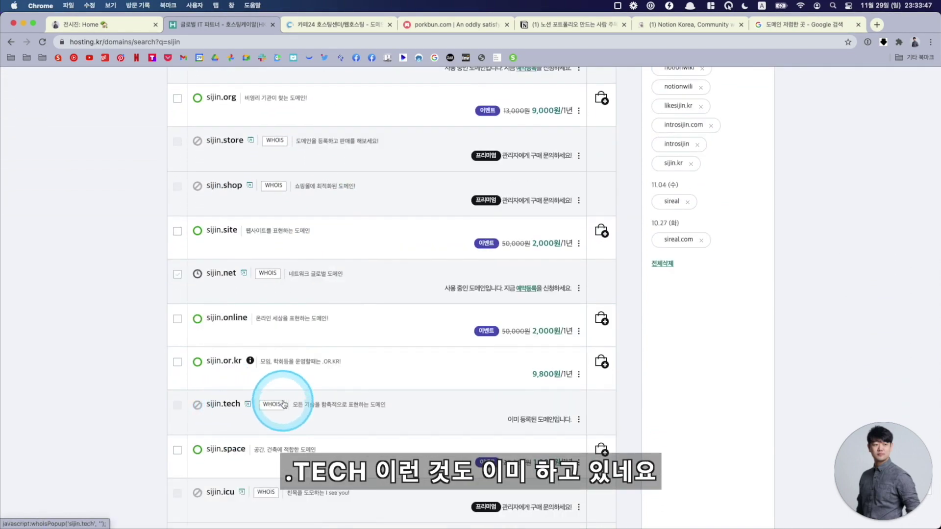
{"action": "scroll", "coordinate": [274, 343], "scroll_direction": "up", "scroll_amount": 8}
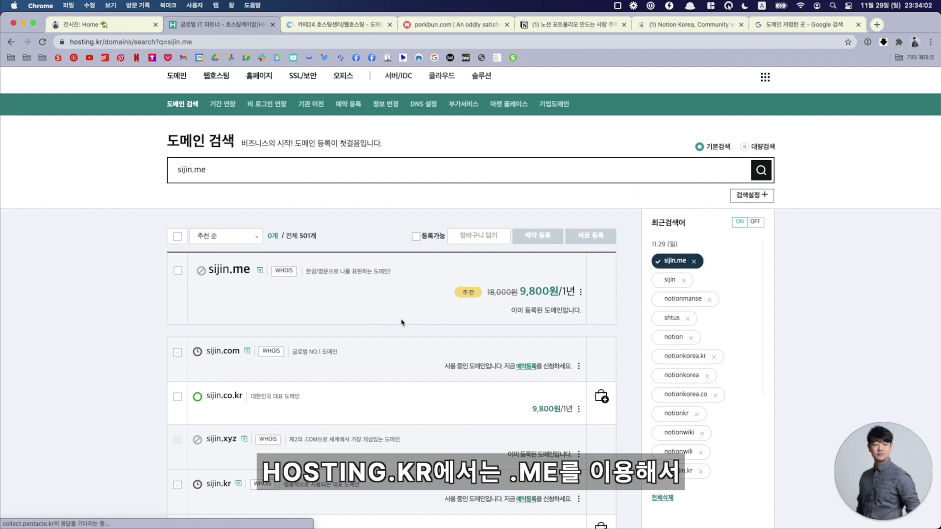
{"action": "scroll", "coordinate": [402, 294], "scroll_direction": "up", "scroll_amount": 1}
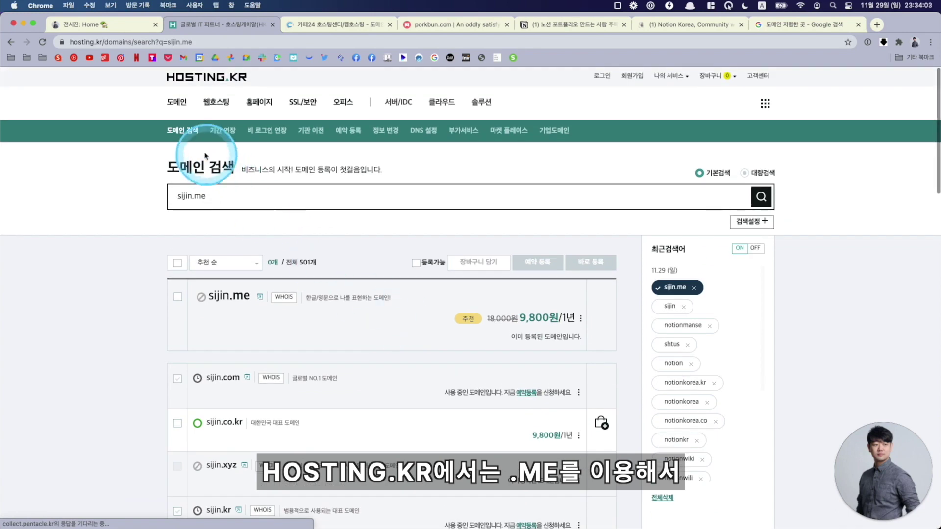
Go to the Hosting.kr home page, open the .me event offer and compare the event prices of the discounted extensions.
{"action": "left_click", "coordinate": [194, 84]}
{"action": "scroll", "coordinate": [314, 323], "scroll_direction": "down", "scroll_amount": 5}
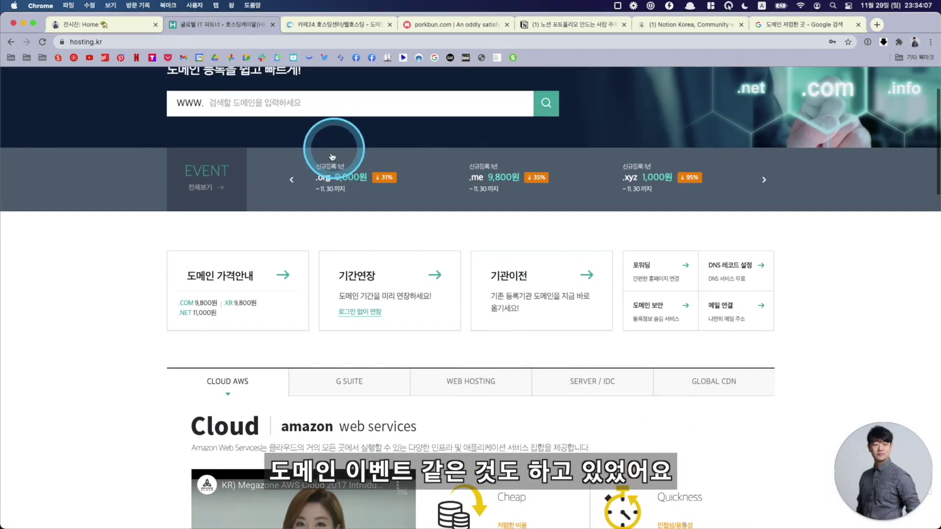
{"action": "scroll", "coordinate": [323, 147], "scroll_direction": "up", "scroll_amount": 2}
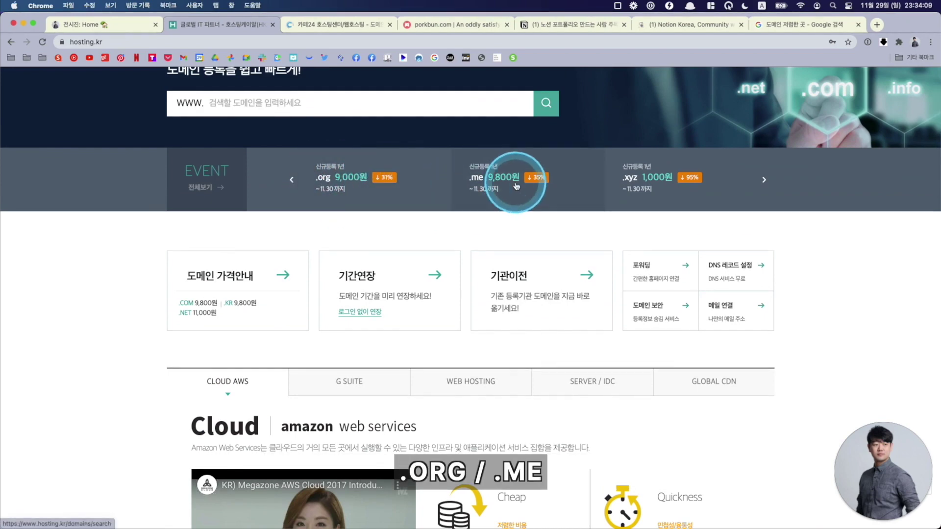
{"action": "left_click", "coordinate": [507, 181]}
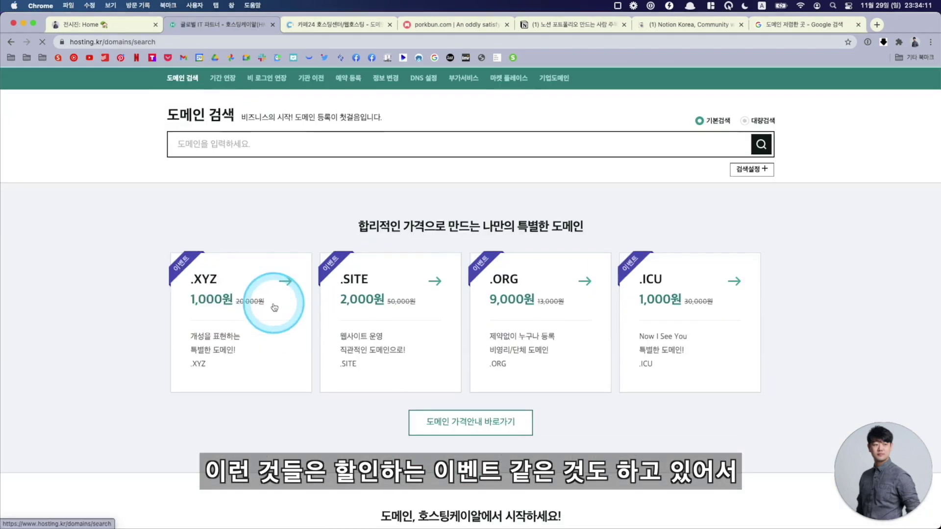
{"action": "scroll", "coordinate": [274, 307], "scroll_direction": "down", "scroll_amount": 1}
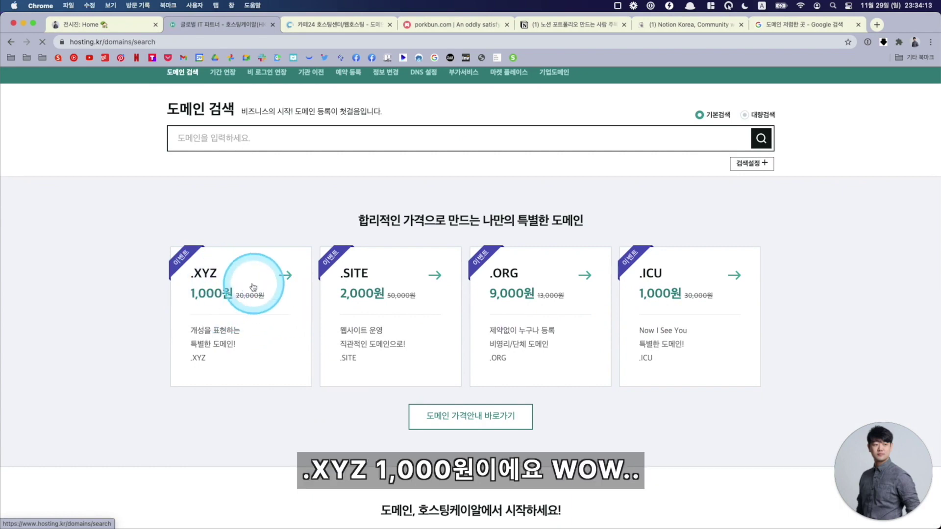
{"action": "scroll", "coordinate": [539, 294], "scroll_direction": "down", "scroll_amount": 1}
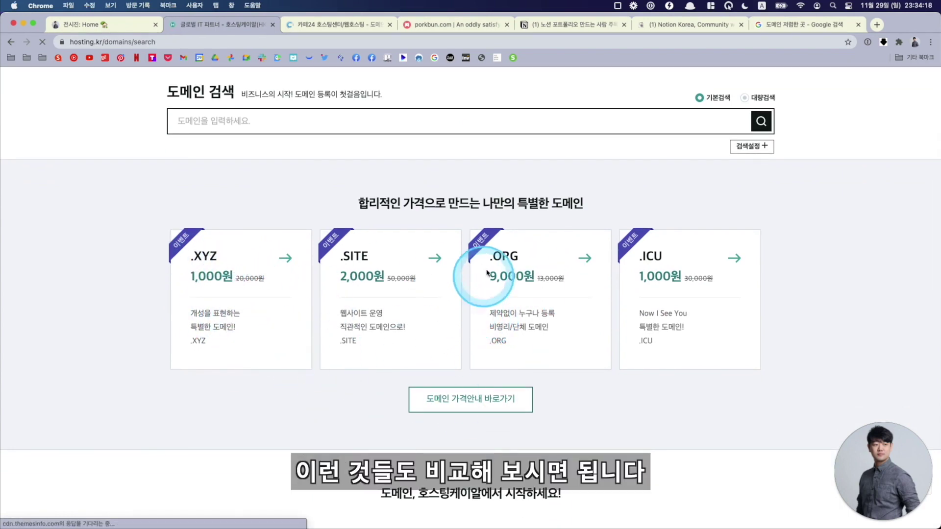
Switch to the Porkbun site and search for the same given name as a domain.
{"action": "left_click", "coordinate": [444, 27]}
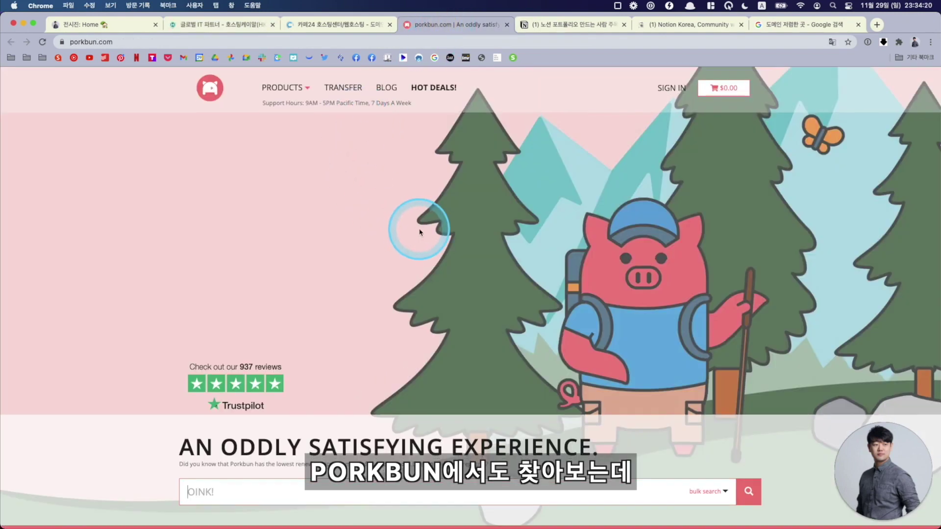
{"action": "scroll", "coordinate": [398, 247], "scroll_direction": "down", "scroll_amount": 3}
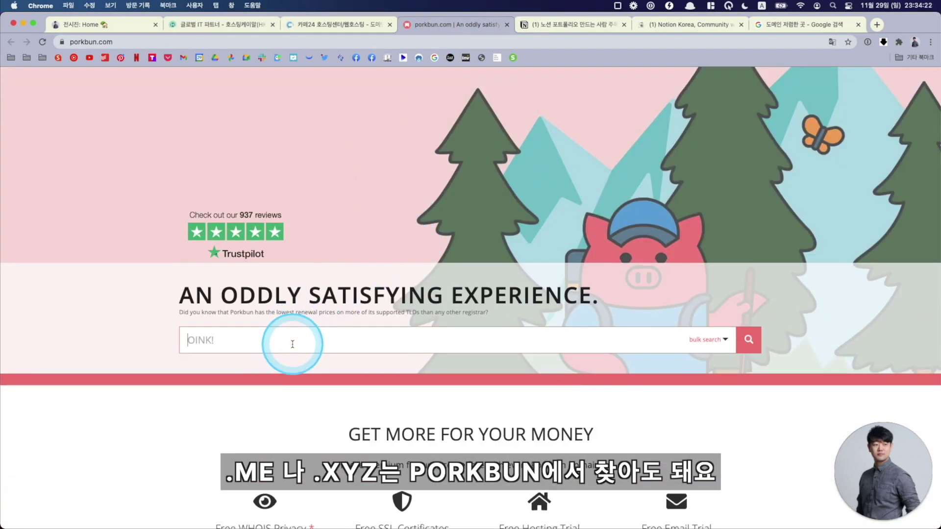
{"action": "key", "text": "Return"}
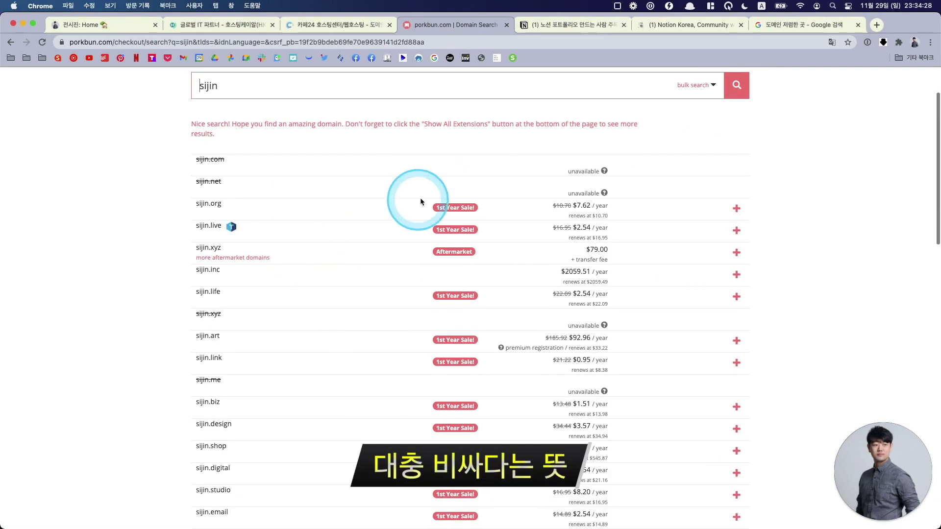
Enlarge the Porkbun results and compare the first-year and renewal prices of the extensions, looking for inexpensive ones.
{"action": "key", "text": "super+equal"}
{"action": "key", "text": "super+equal"}
{"action": "key", "text": "super+equal"}
{"action": "scroll", "coordinate": [637, 304], "scroll_direction": "down", "scroll_amount": 2}
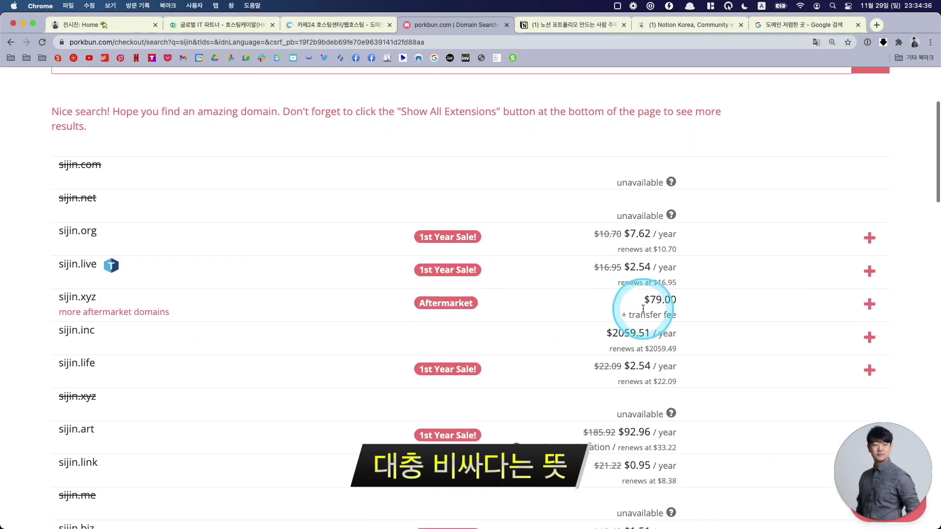
{"action": "scroll", "coordinate": [553, 325], "scroll_direction": "down", "scroll_amount": 5}
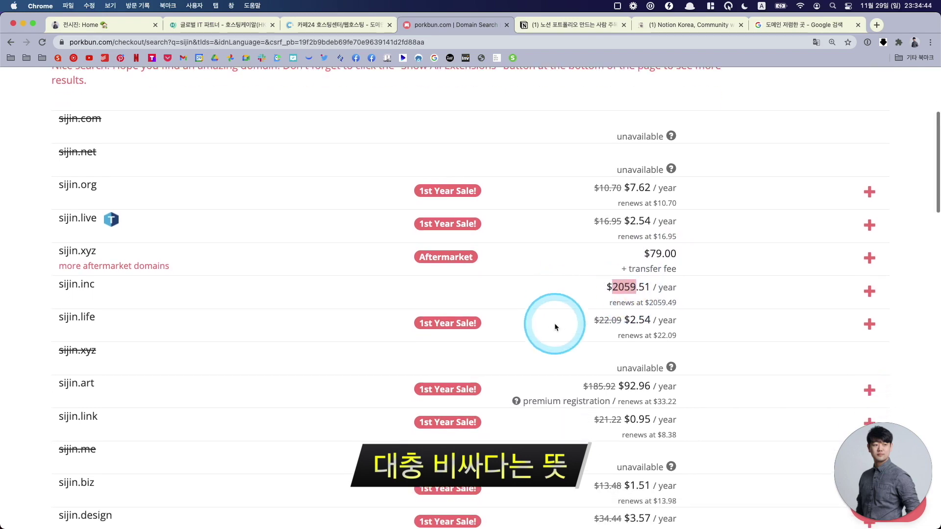
{"action": "left_click_drag", "start_coordinate": [582, 267], "coordinate": [636, 267]}
{"action": "scroll", "coordinate": [541, 356], "scroll_direction": "down", "scroll_amount": 5}
{"action": "scroll", "coordinate": [541, 354], "scroll_direction": "down", "scroll_amount": 2}
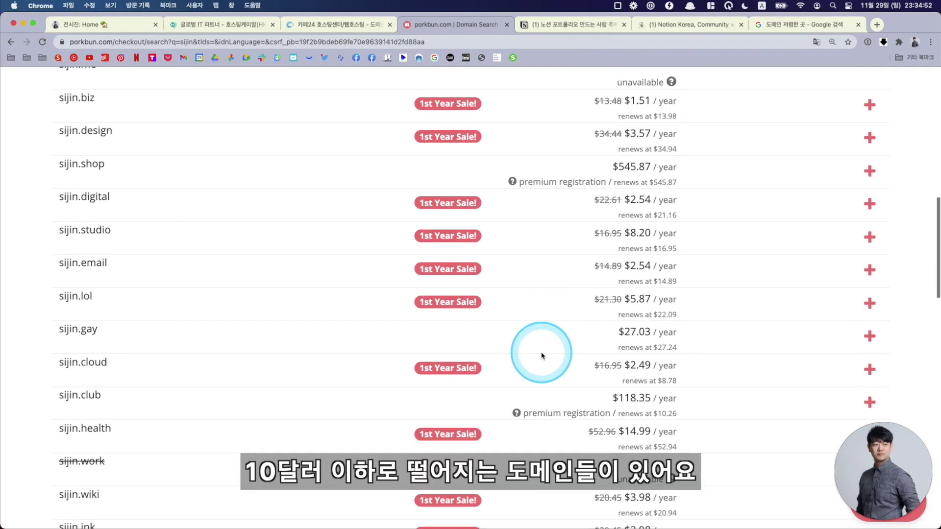
{"action": "scroll", "coordinate": [543, 352], "scroll_direction": "down", "scroll_amount": 3}
{"action": "scroll", "coordinate": [545, 350], "scroll_direction": "up", "scroll_amount": 10}
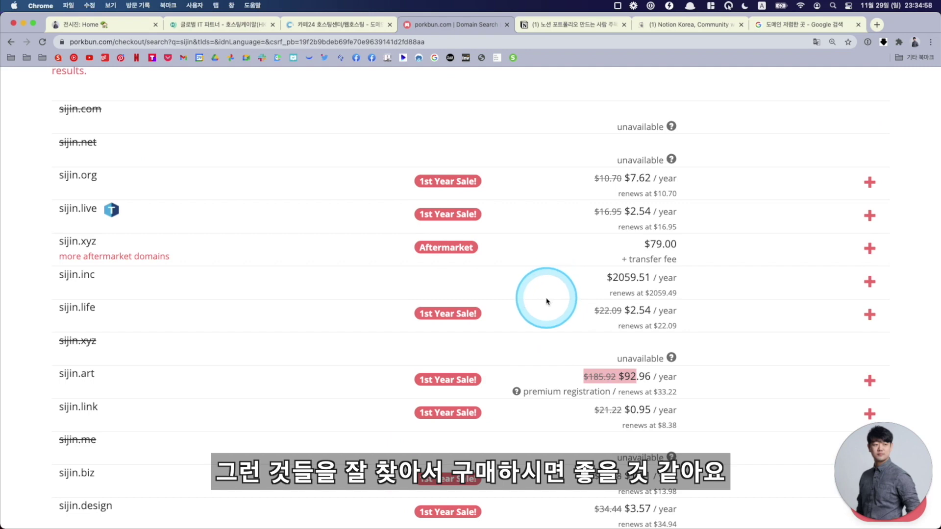
{"action": "scroll", "coordinate": [548, 301], "scroll_direction": "down", "scroll_amount": 10}
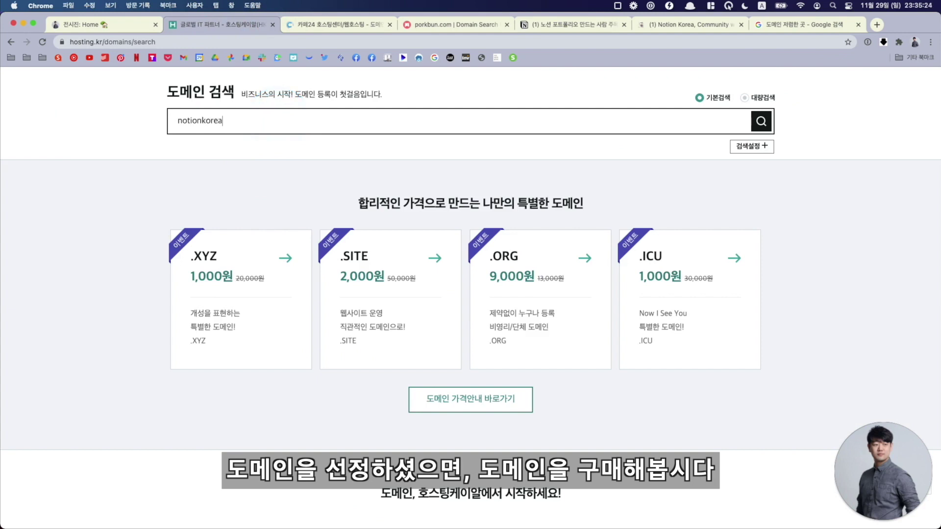
Search Hosting.kr for the domain name notionkorea and log in to the registrar account.
{"action": "key", "text": "Return"}
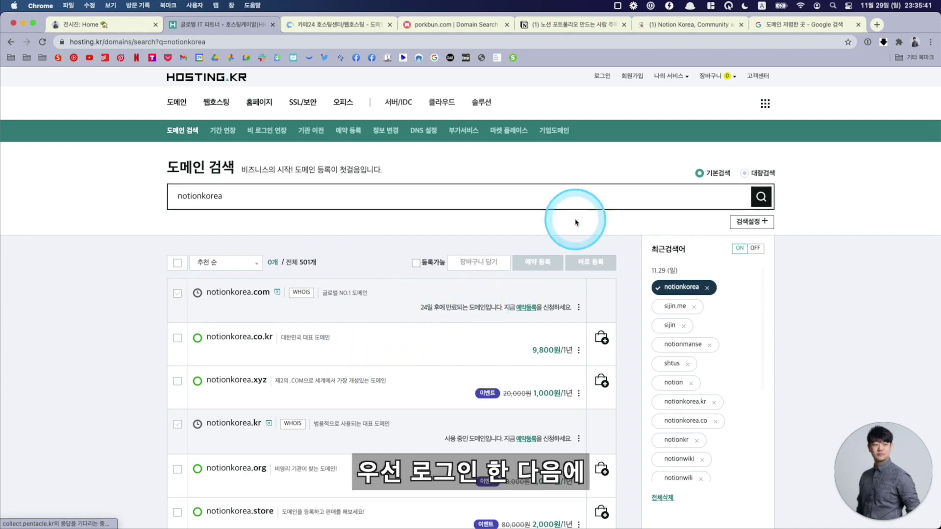
{"action": "scroll", "coordinate": [583, 147], "scroll_direction": "down", "scroll_amount": 1}
{"action": "left_click", "coordinate": [603, 73]}
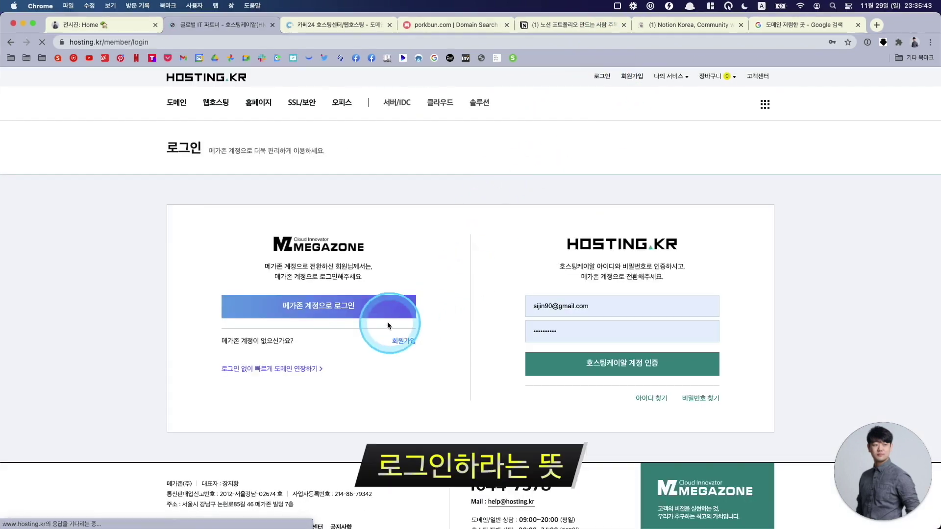
{"action": "left_click", "coordinate": [379, 248]}
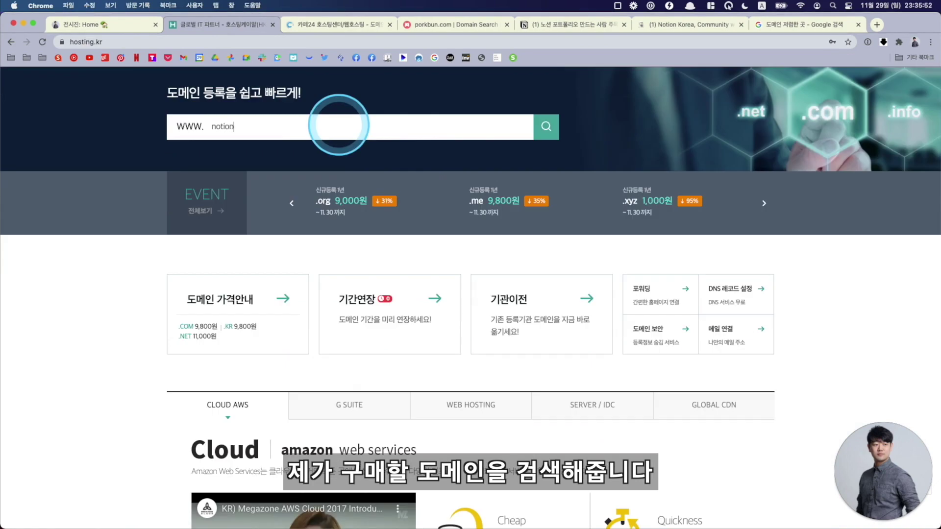
Search for notionkorea while logged in and add notionkorea.co.kr and notionkorea.xyz to the cart.
{"action": "key", "text": "Return"}
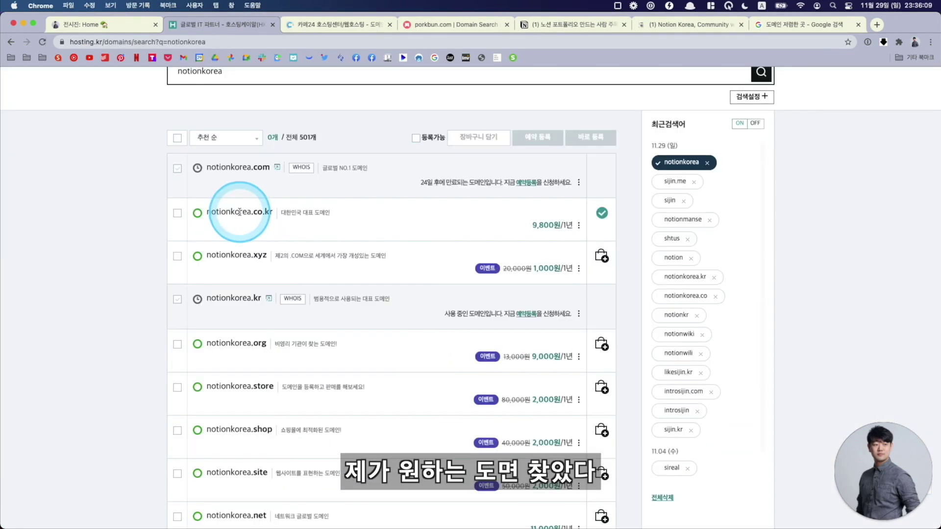
{"action": "left_click", "coordinate": [602, 256]}
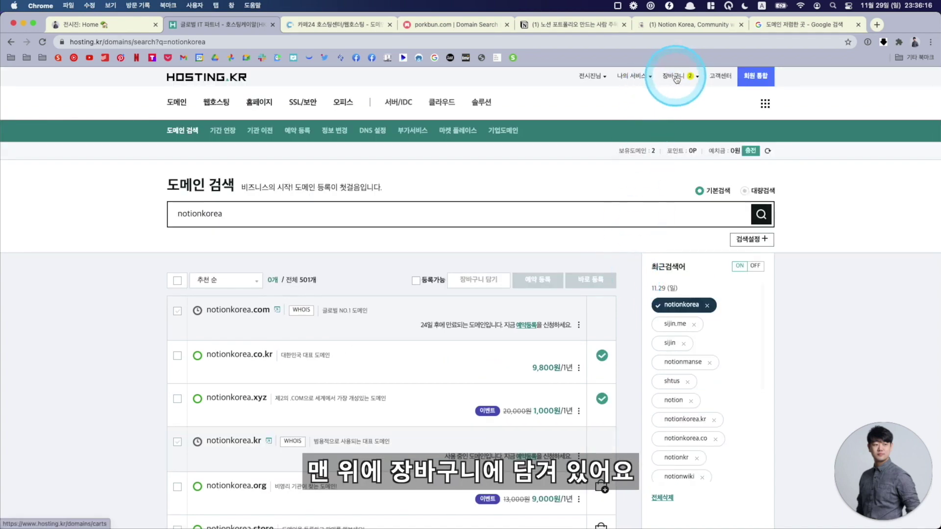
Keep only notionkorea.xyz selected in the cart and proceed to its immediate registration.
{"action": "left_click", "coordinate": [676, 79]}
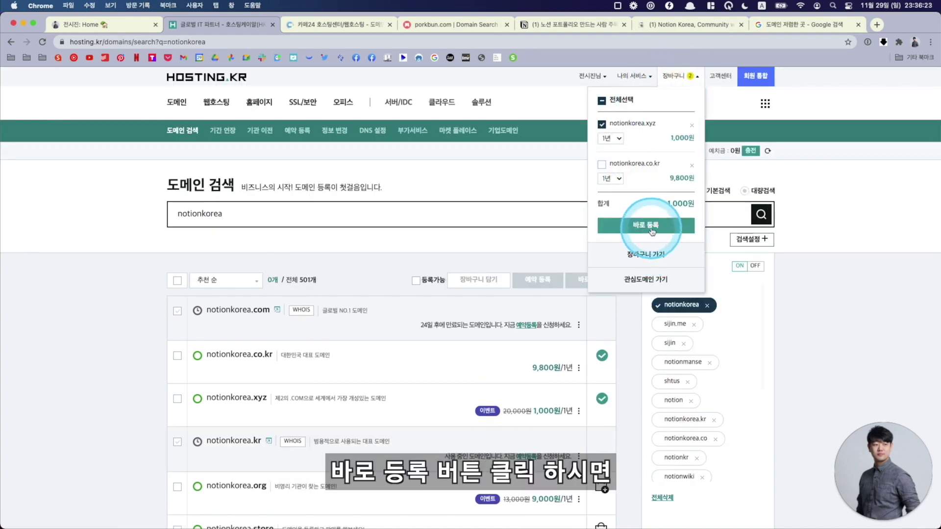
{"action": "left_click", "coordinate": [651, 229]}
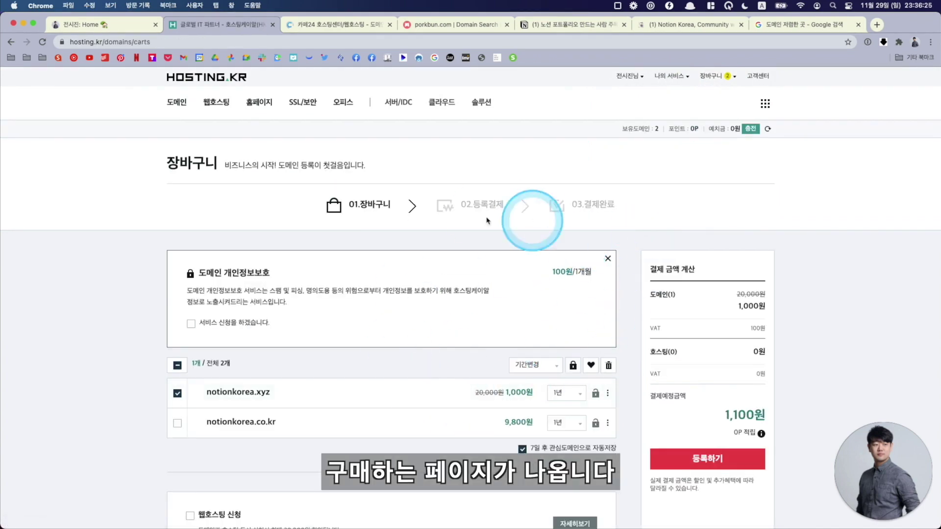
Compare the 2-year and 3-year registration periods for notionkorea.xyz and set the period to 3 years.
{"action": "scroll", "coordinate": [414, 381], "scroll_direction": "down", "scroll_amount": 2}
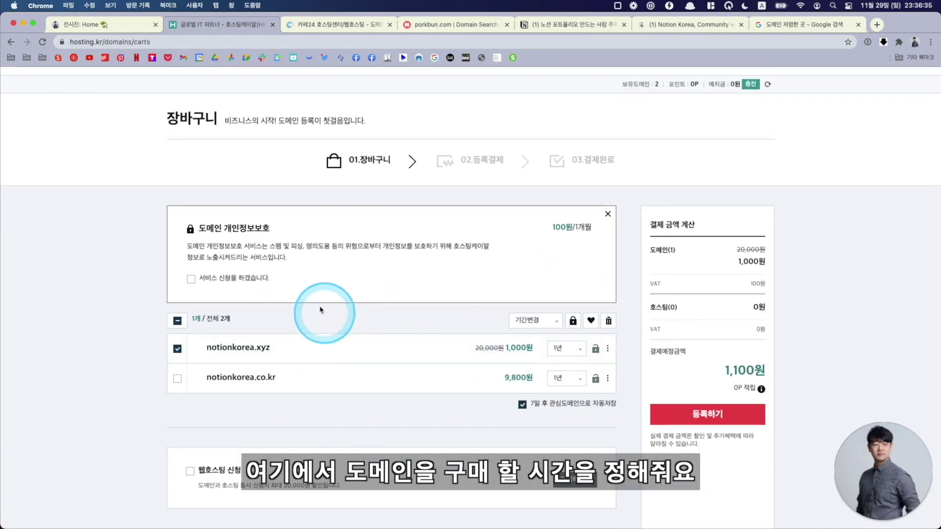
{"action": "left_click", "coordinate": [559, 349]}
{"action": "left_click", "coordinate": [560, 379]}
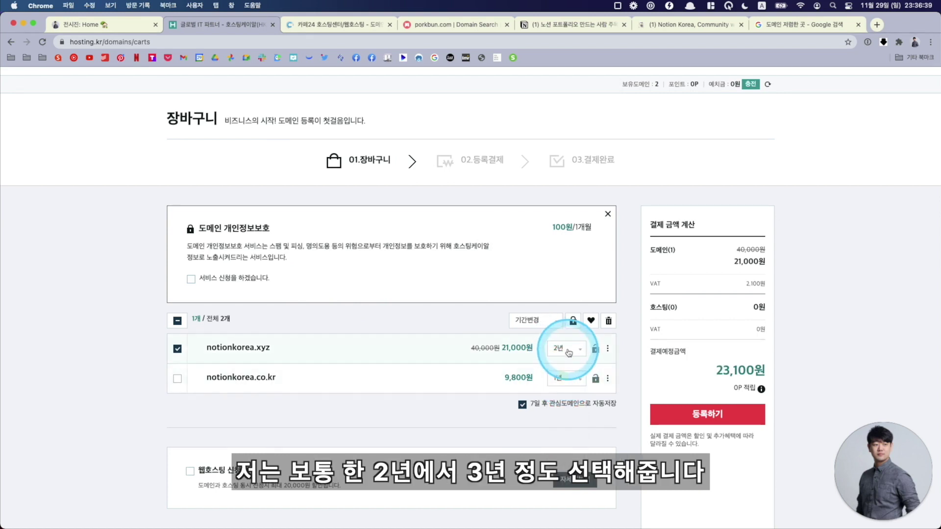
{"action": "left_click", "coordinate": [568, 389]}
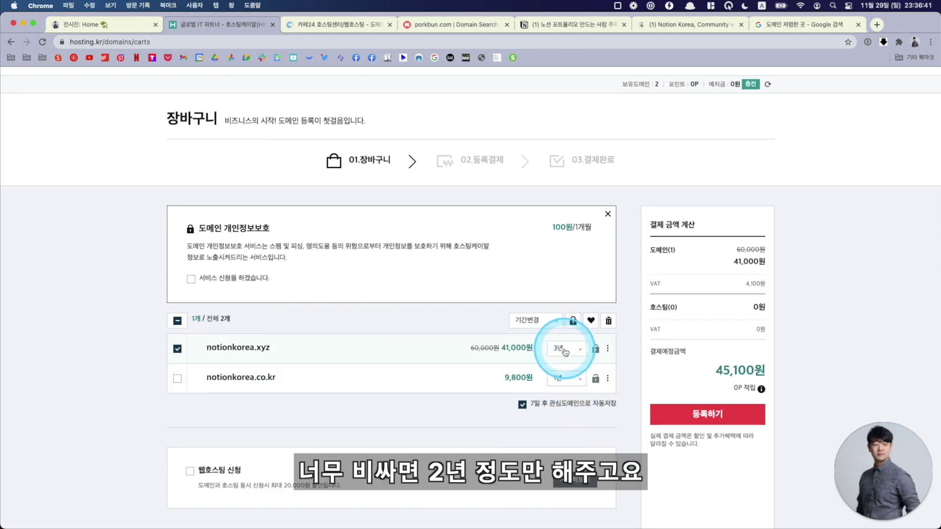
{"action": "left_click", "coordinate": [565, 349]}
{"action": "left_click", "coordinate": [562, 378]}
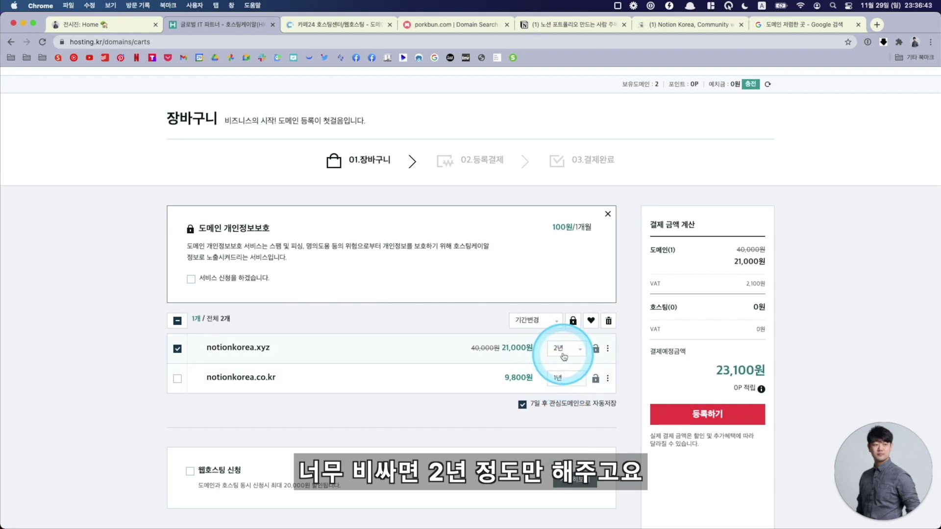
{"action": "left_click", "coordinate": [565, 349]}
{"action": "left_click", "coordinate": [566, 392]}
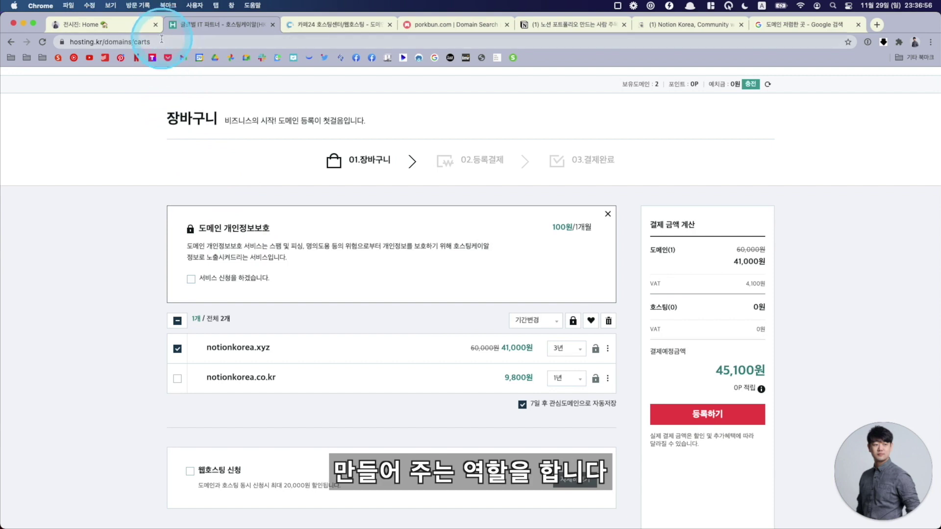
Open the browser's site information for the cart page to check its HTTPS connection security.
{"action": "left_click", "coordinate": [66, 42]}
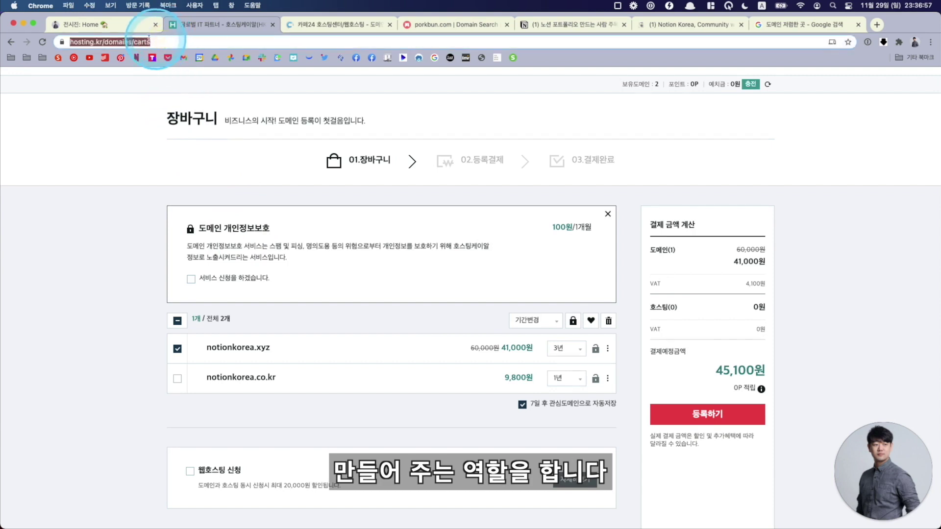
{"action": "left_click", "coordinate": [62, 43]}
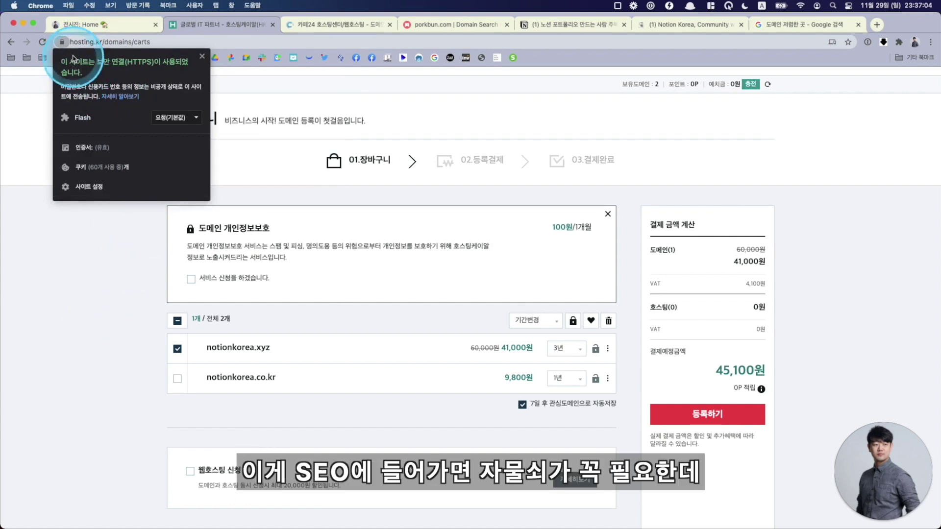
Close the site information and proceed from the cart to the registration and payment form for notionkorea.xyz.
{"action": "left_click", "coordinate": [102, 297]}
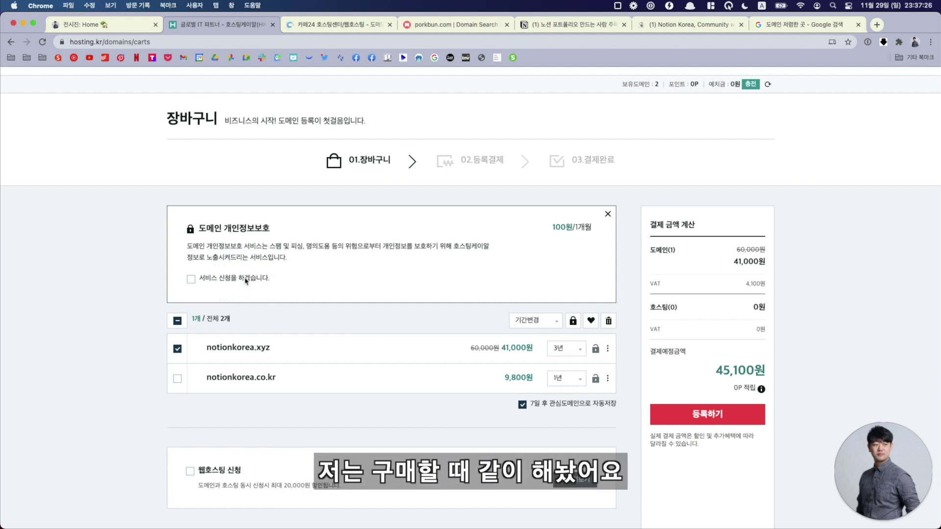
{"action": "left_click", "coordinate": [715, 424]}
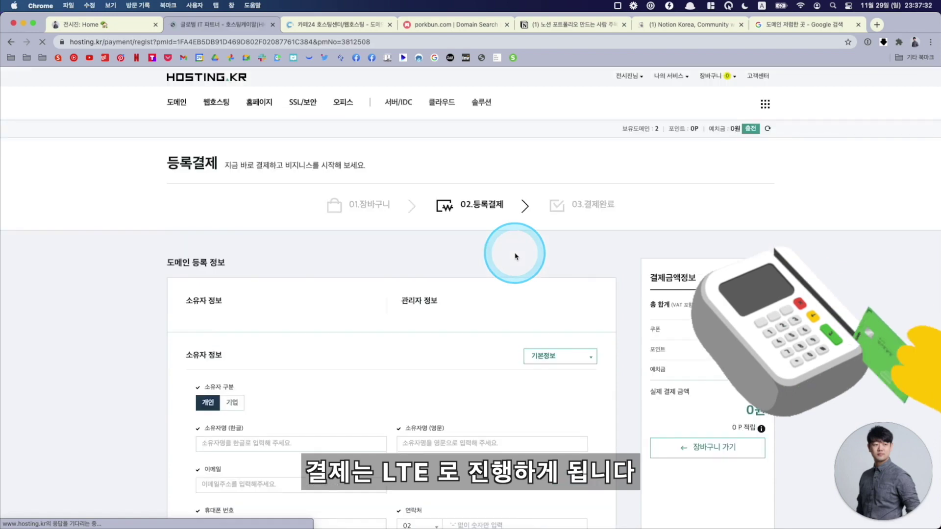
{"action": "scroll", "coordinate": [315, 273], "scroll_direction": "down", "scroll_amount": 5}
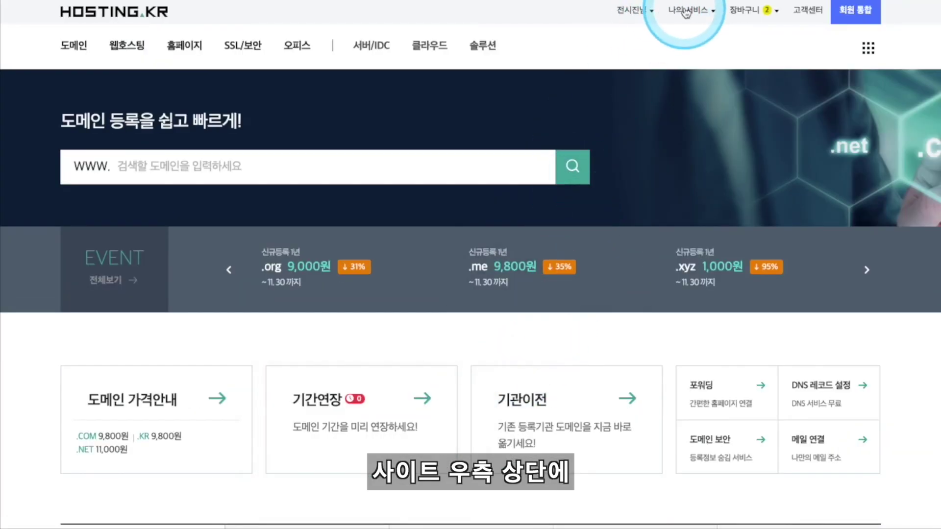
Open the domain management page listing the account's owned domains.
{"action": "left_click", "coordinate": [686, 13]}
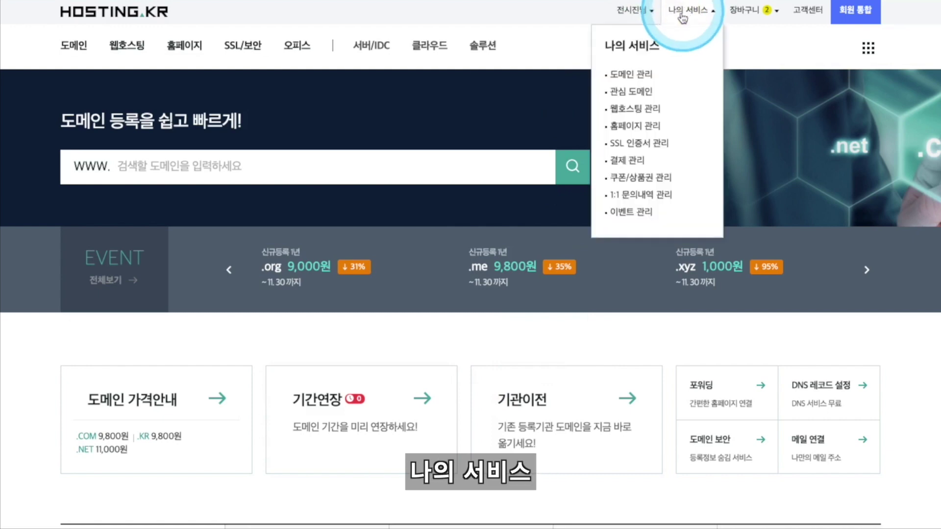
{"action": "left_click", "coordinate": [638, 75]}
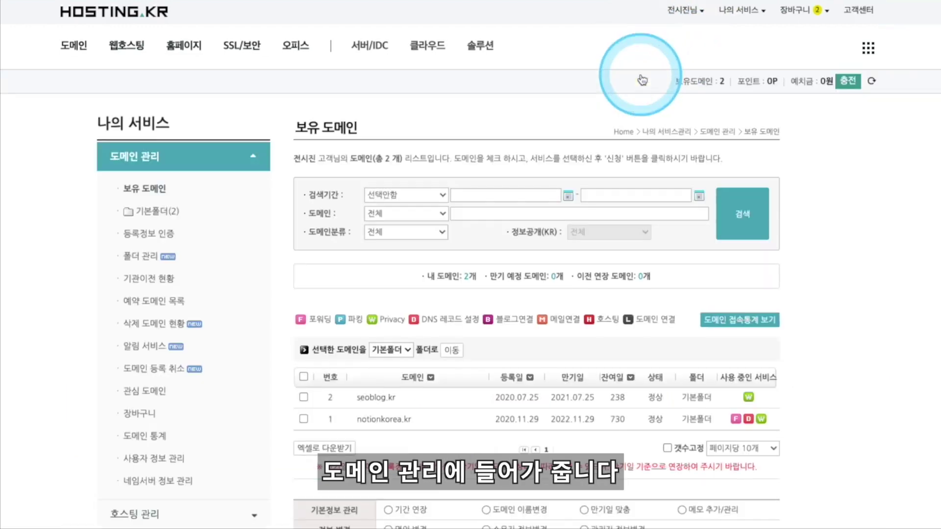
{"action": "scroll", "coordinate": [385, 278], "scroll_direction": "down", "scroll_amount": 2}
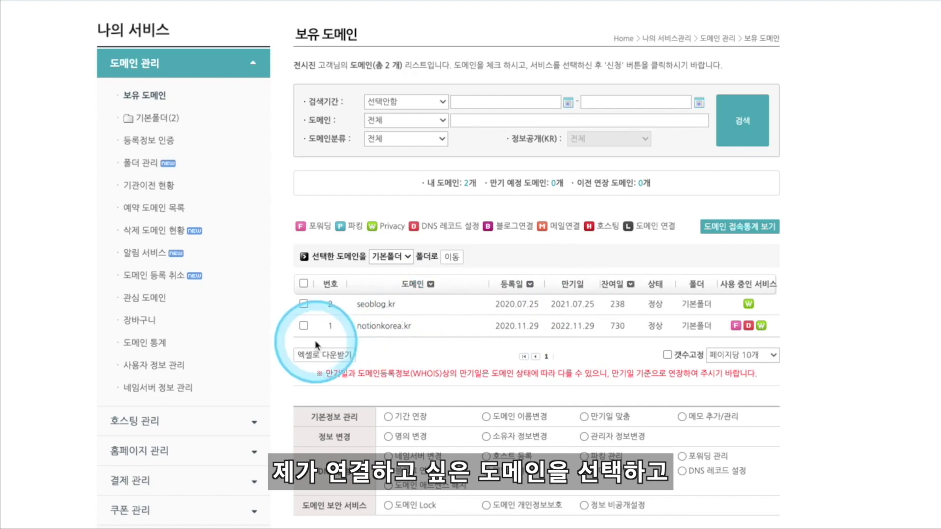
Select notionkorea.kr in the owned domains list and request forwarding management for it.
{"action": "left_click", "coordinate": [304, 325]}
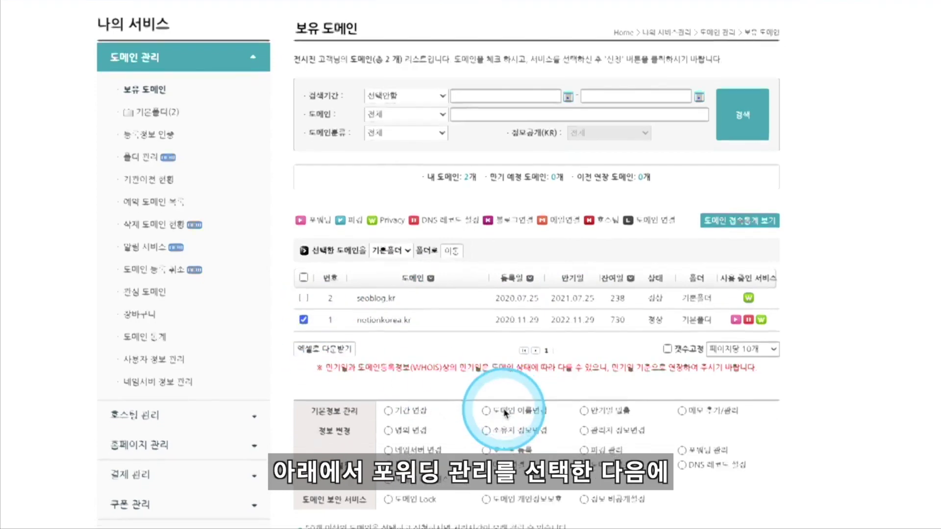
{"action": "scroll", "coordinate": [504, 408], "scroll_direction": "down", "scroll_amount": 1}
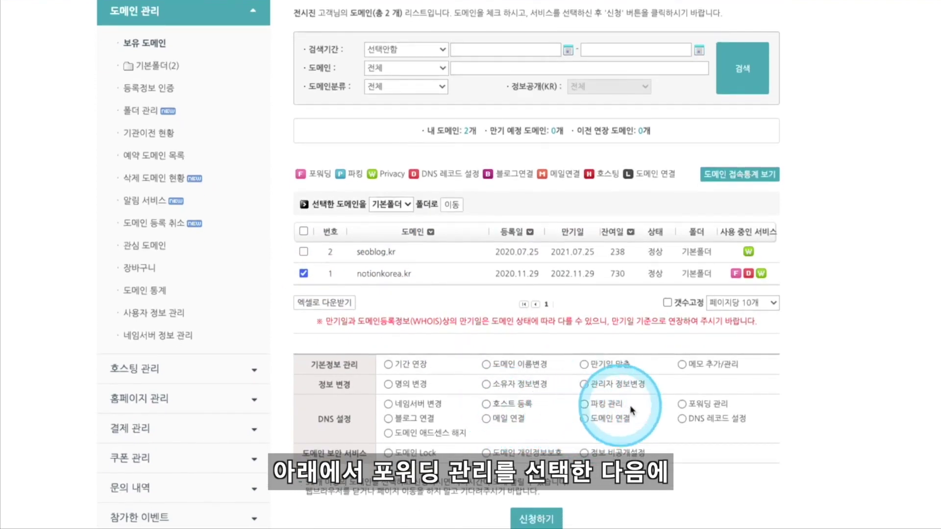
{"action": "left_click", "coordinate": [683, 405]}
{"action": "left_click", "coordinate": [537, 519]}
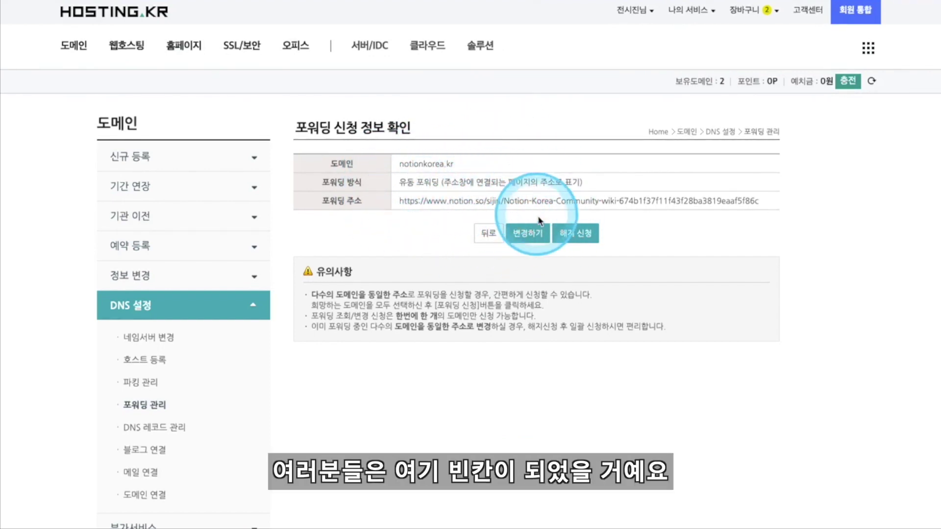
Open the forwarding change form for notionkorea.kr and use the Notion page's name, "Notion Korea, Community wiki", as the title.
{"action": "left_click", "coordinate": [535, 233]}
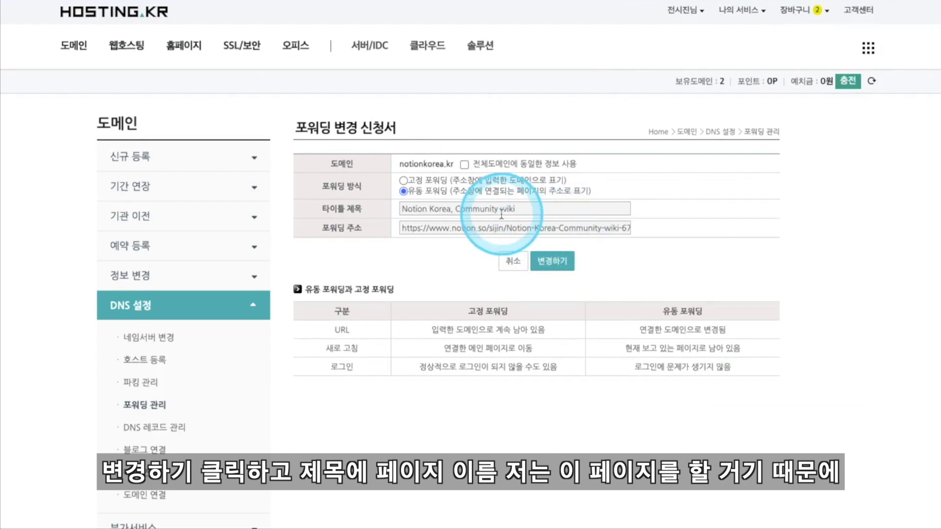
{"action": "left_click_drag", "start_coordinate": [402, 209], "coordinate": [551, 208]}
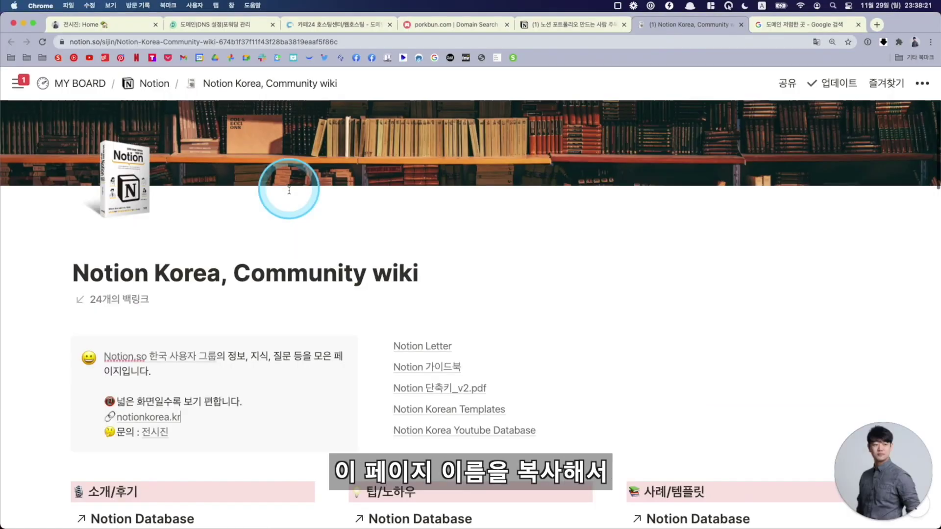
{"action": "left_click_drag", "start_coordinate": [421, 273], "coordinate": [83, 279]}
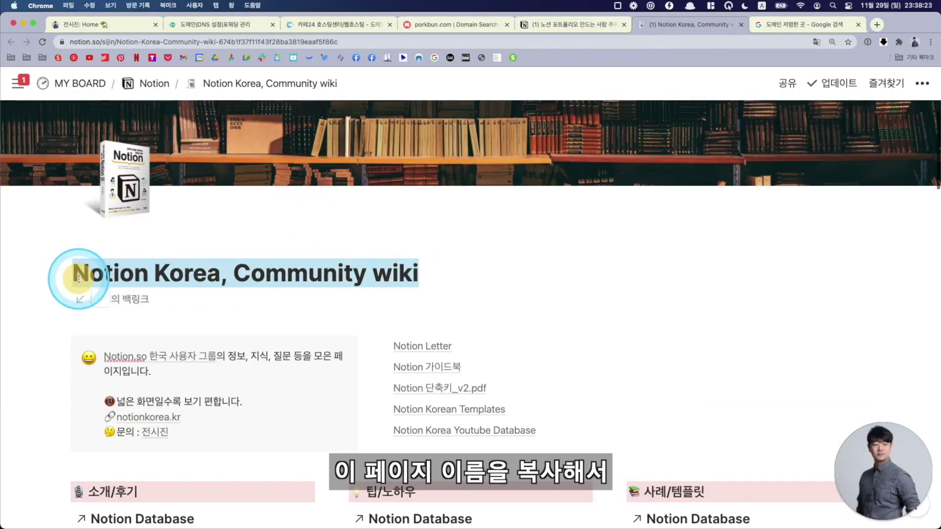
{"action": "right_click", "coordinate": [84, 279]}
{"action": "left_click", "coordinate": [125, 340]}
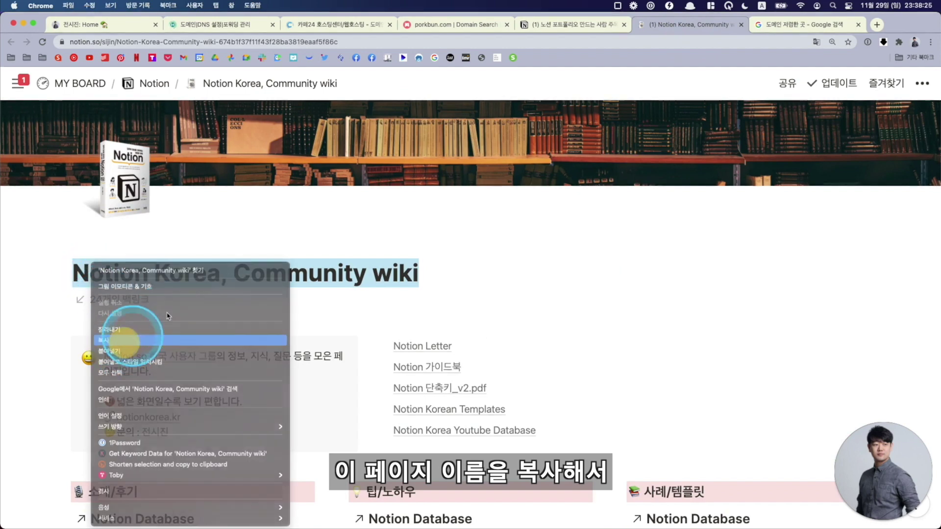
{"action": "left_click", "coordinate": [223, 25]}
{"action": "left_click", "coordinate": [420, 210]}
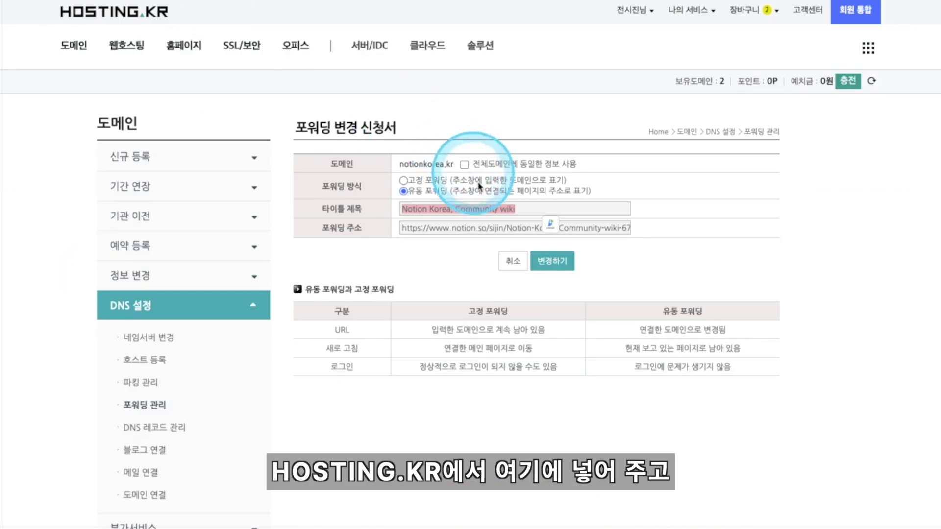
{"action": "left_click", "coordinate": [521, 208]}
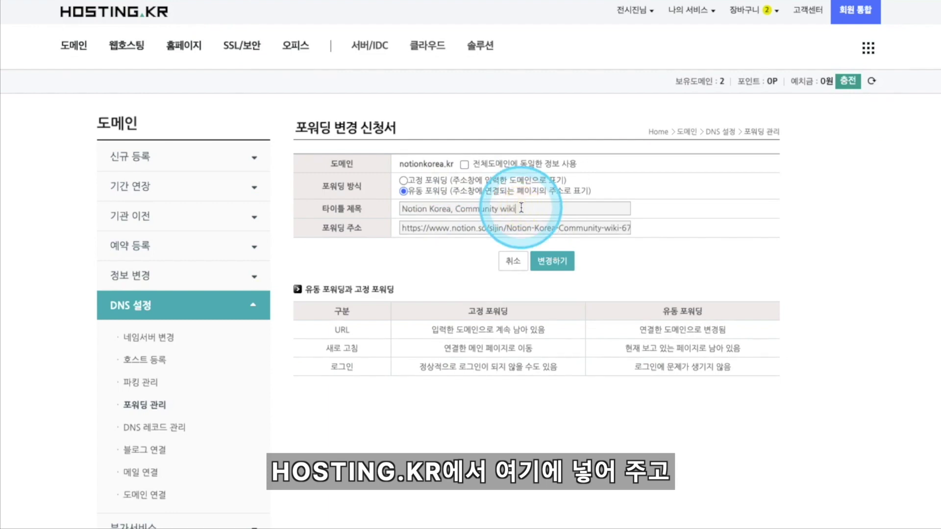
Copy the Notion Korea, Community wiki page's URL from the browser's address bar.
{"action": "left_click", "coordinate": [436, 228]}
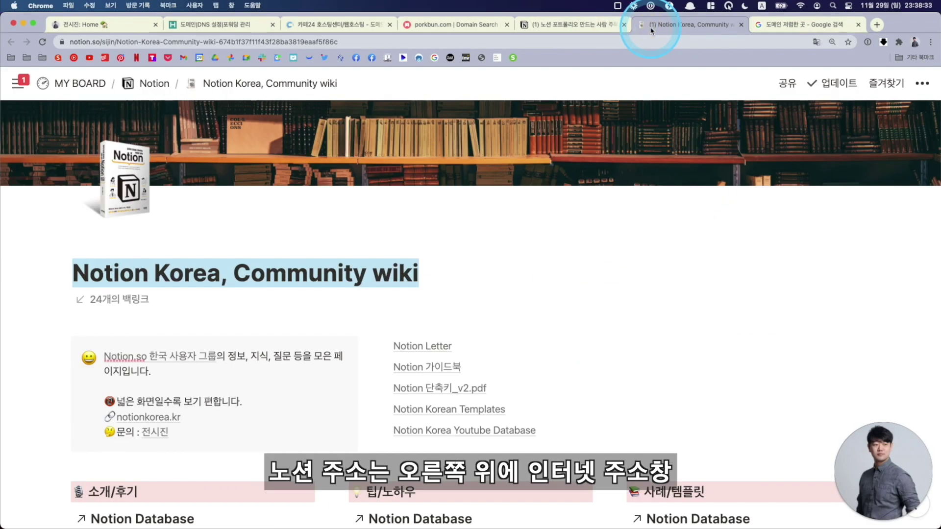
{"action": "left_click", "coordinate": [536, 43]}
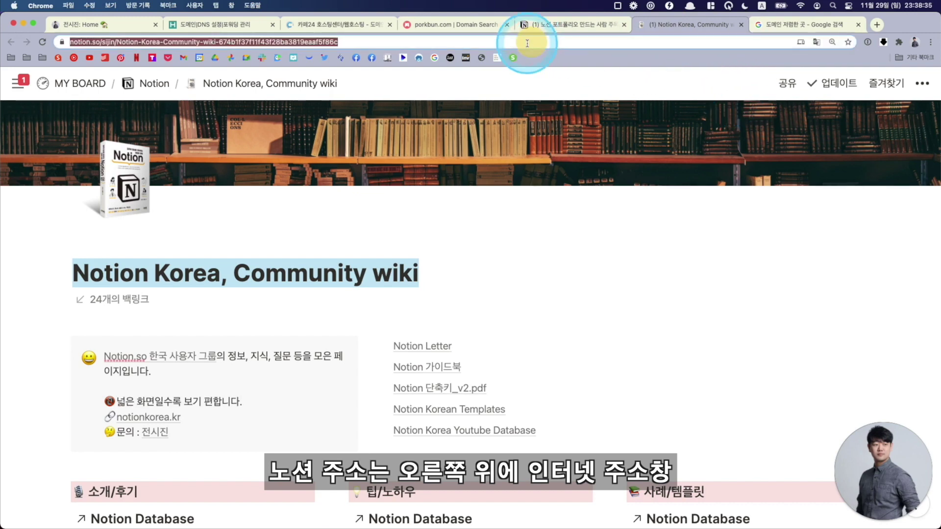
{"action": "right_click", "coordinate": [270, 44]}
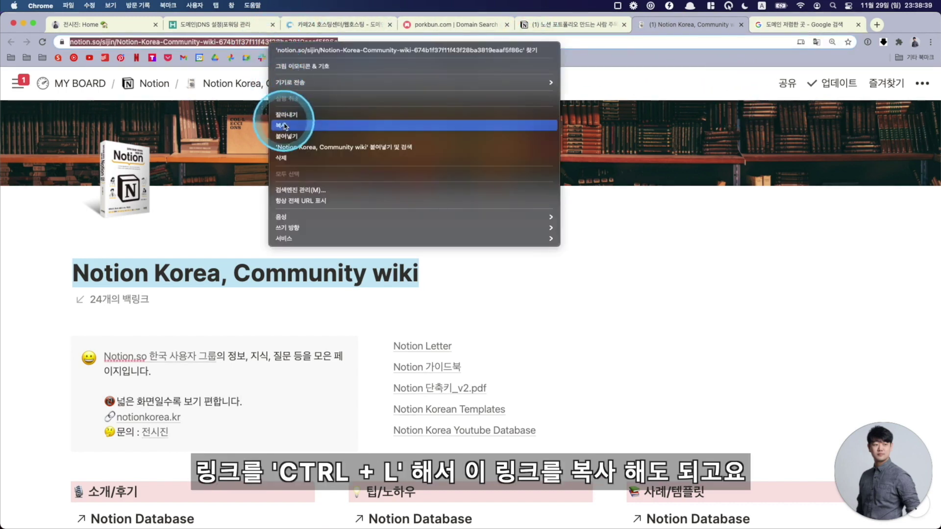
{"action": "left_click", "coordinate": [294, 120]}
Review the Notion page's web sharing link options, keep template duplication allowed, and copy the public link.
{"action": "left_click", "coordinate": [801, 84]}
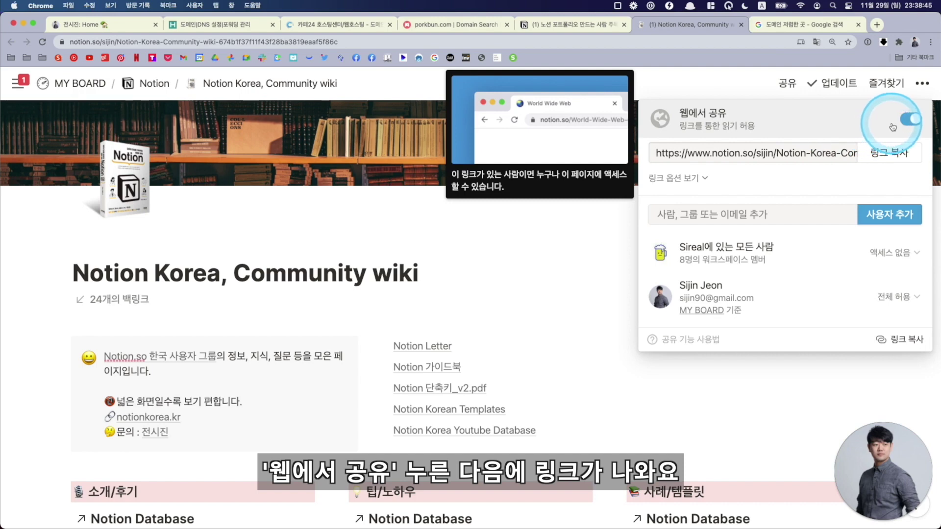
{"action": "left_click", "coordinate": [890, 153]}
{"action": "left_click", "coordinate": [674, 178]}
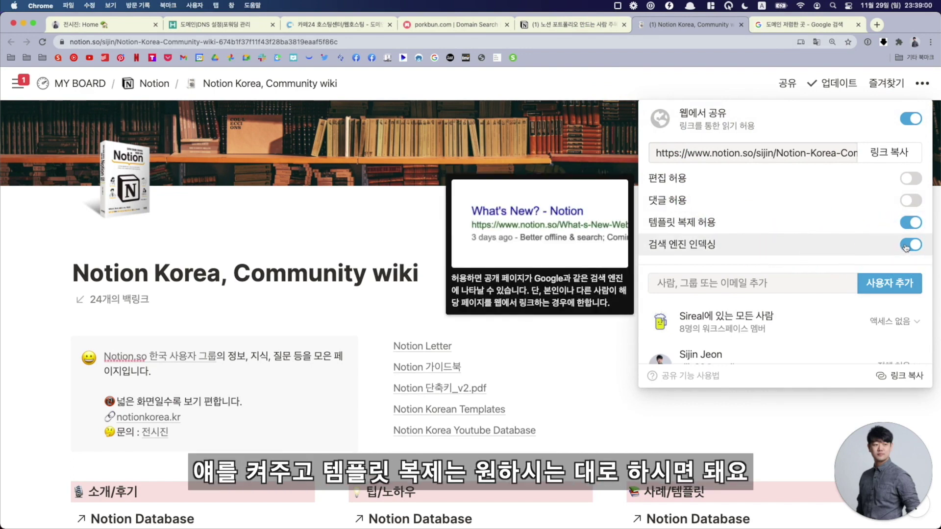
{"action": "left_click", "coordinate": [911, 222]}
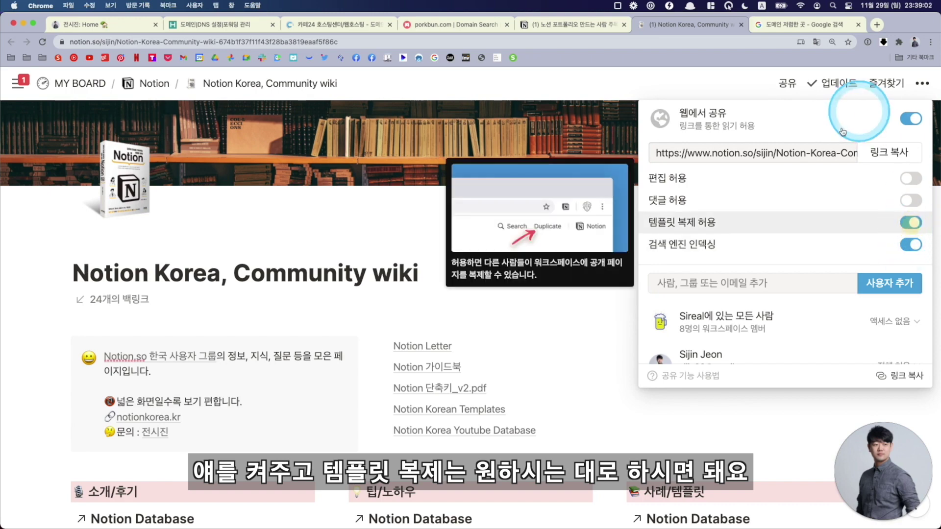
{"action": "left_click", "coordinate": [890, 152]}
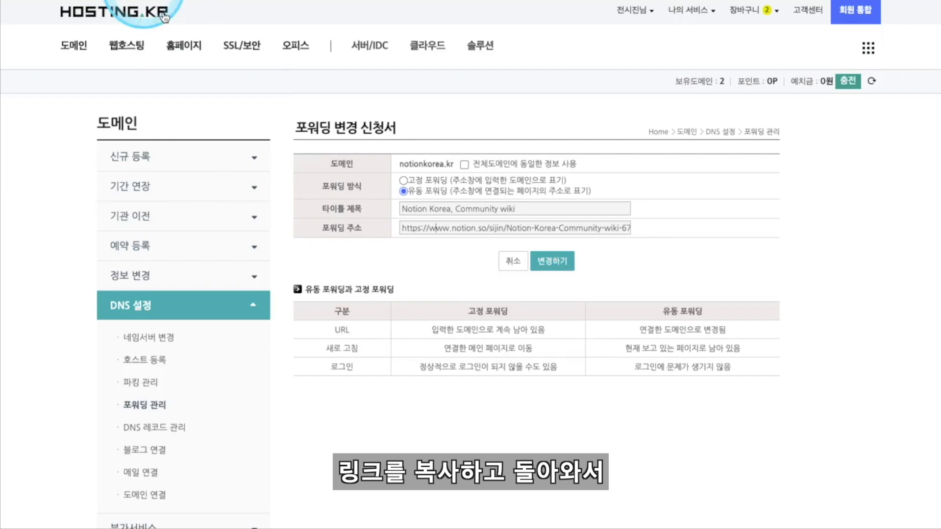
Replace the forwarding address of notionkorea.kr with the copied Notion link and submit the forwarding change.
{"action": "left_click", "coordinate": [445, 228]}
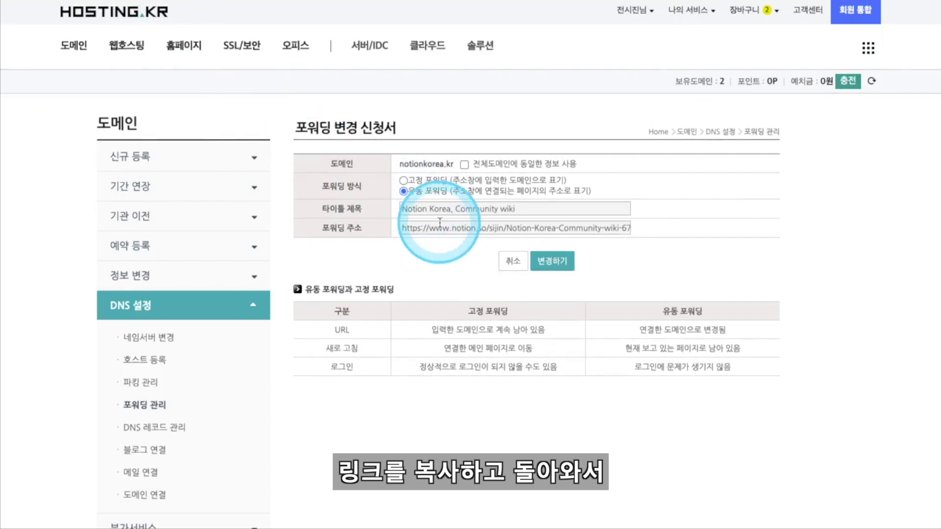
{"action": "key", "text": "ctrl+a"}
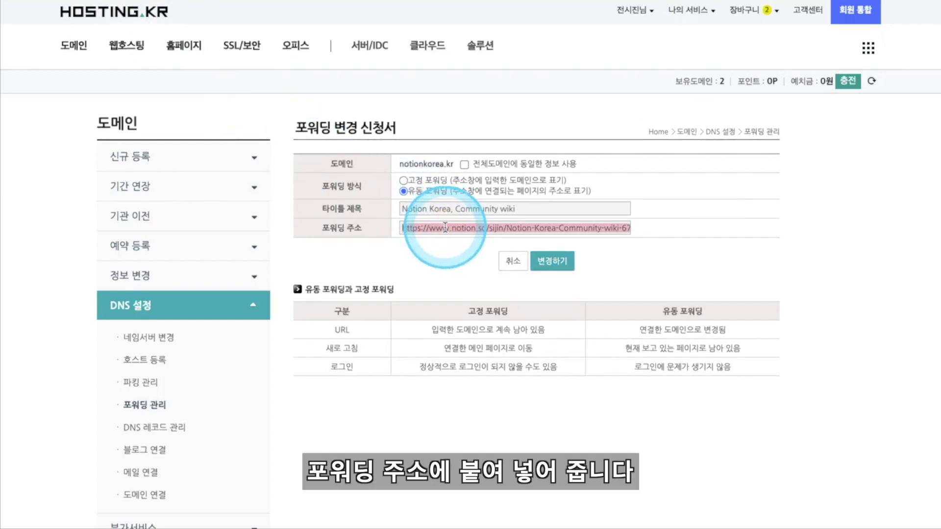
{"action": "key", "text": "ctrl+v"}
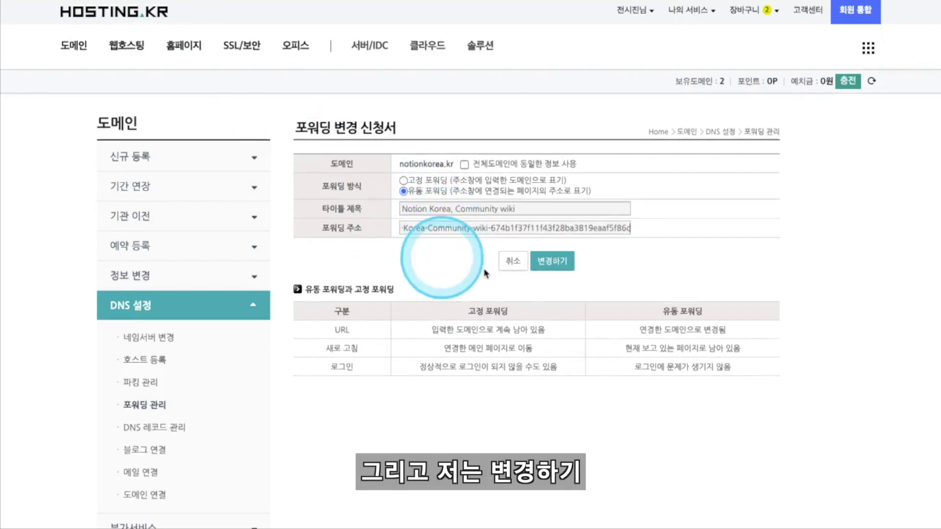
{"action": "left_click", "coordinate": [550, 266]}
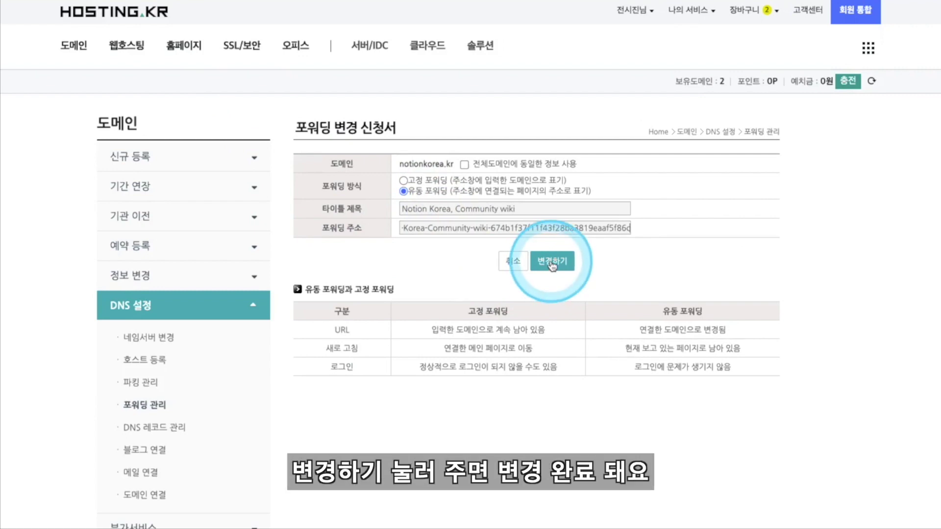
{"action": "left_click", "coordinate": [552, 265]}
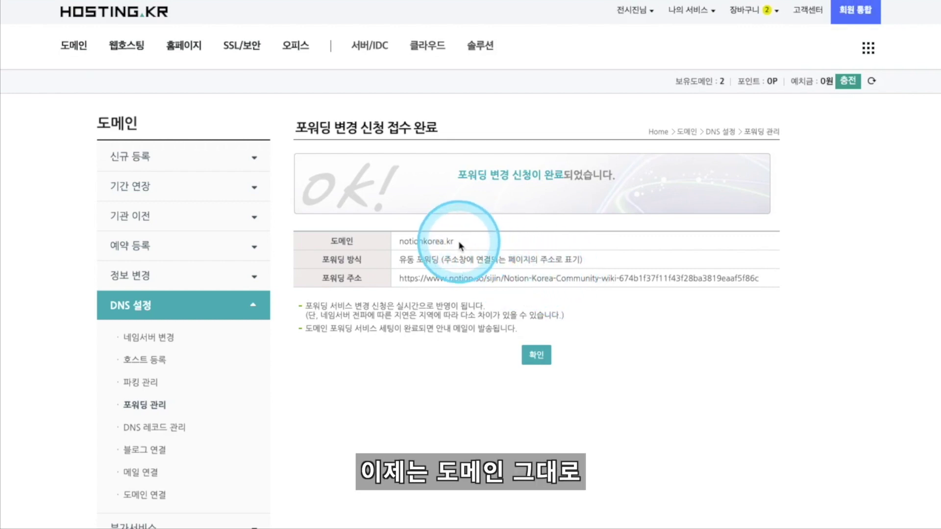
Copy the notionkorea.kr domain and open it in a new incognito window to test the forwarding.
{"action": "left_click_drag", "start_coordinate": [455, 241], "coordinate": [404, 243]}
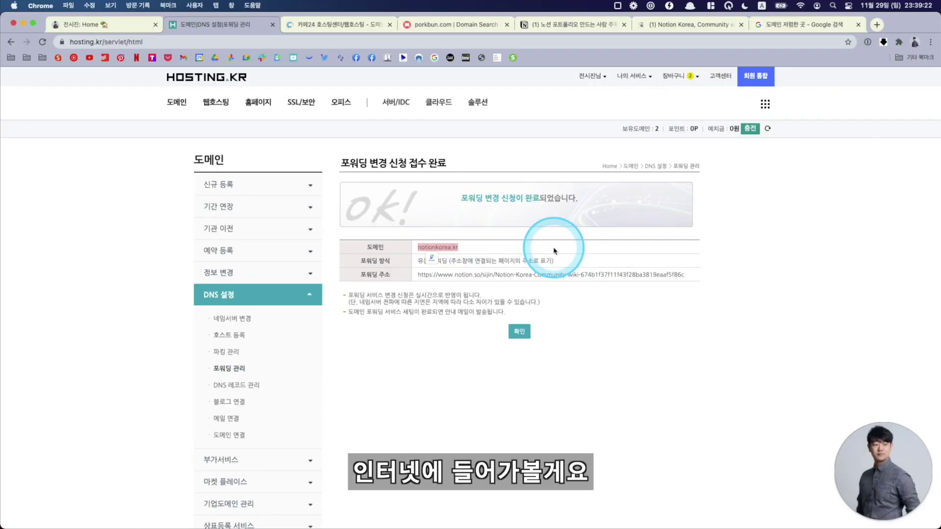
{"action": "key", "text": "super+shift+n"}
{"action": "key", "text": "super+v"}
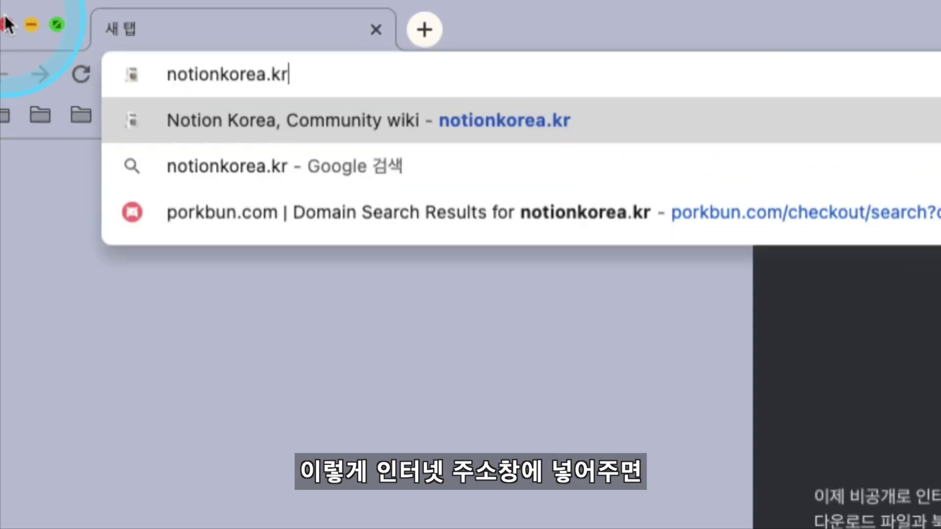
{"action": "left_click", "coordinate": [279, 81]}
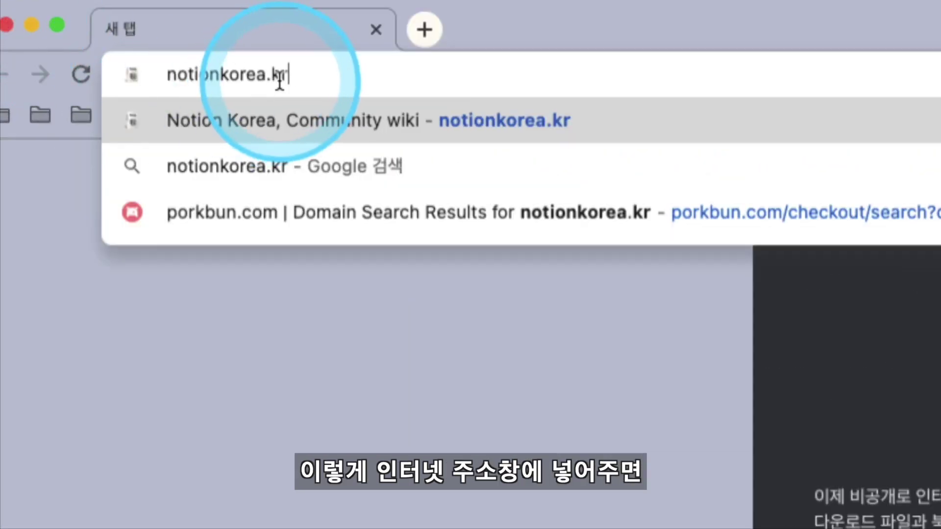
{"action": "key", "text": "Return"}
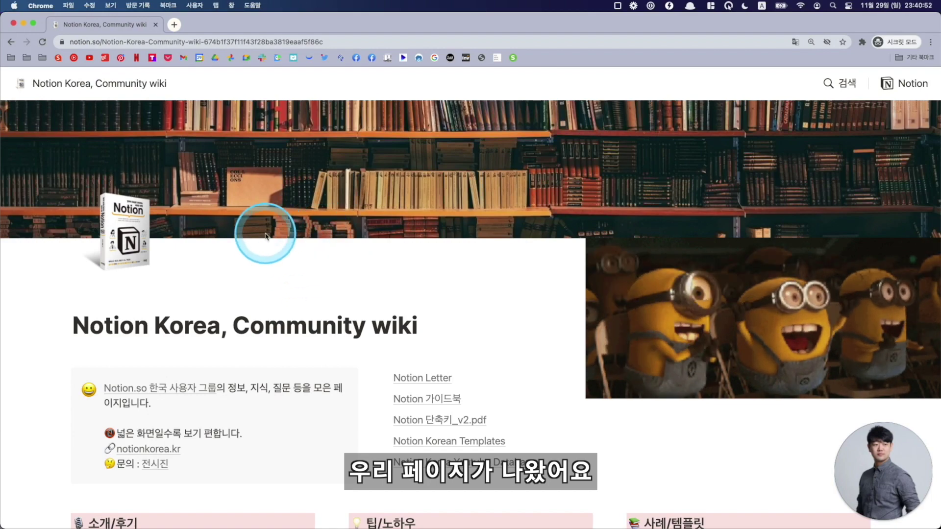
Load notionkorea.kr again in the incognito window and examine the full page address it forwards to.
{"action": "key", "text": "super+l"}
{"action": "type", "text": "notionkorea.kr"}
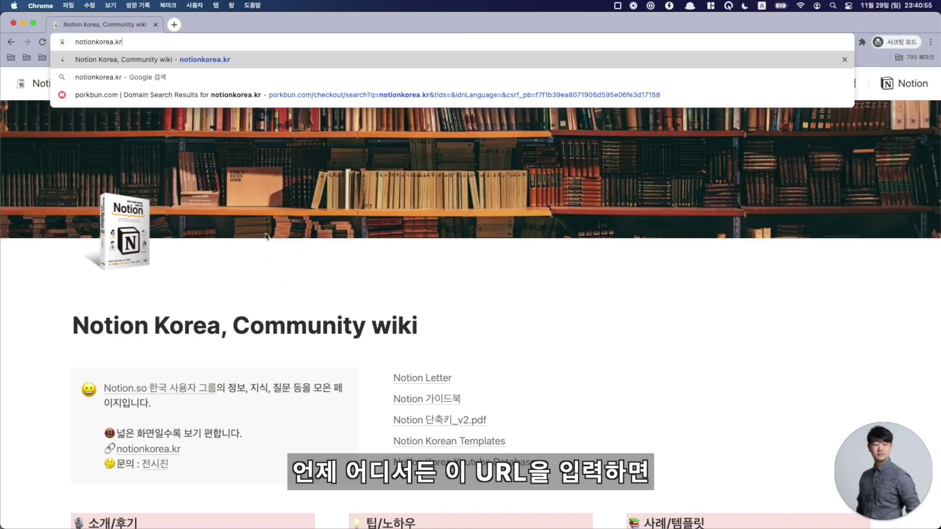
{"action": "key", "text": "Return"}
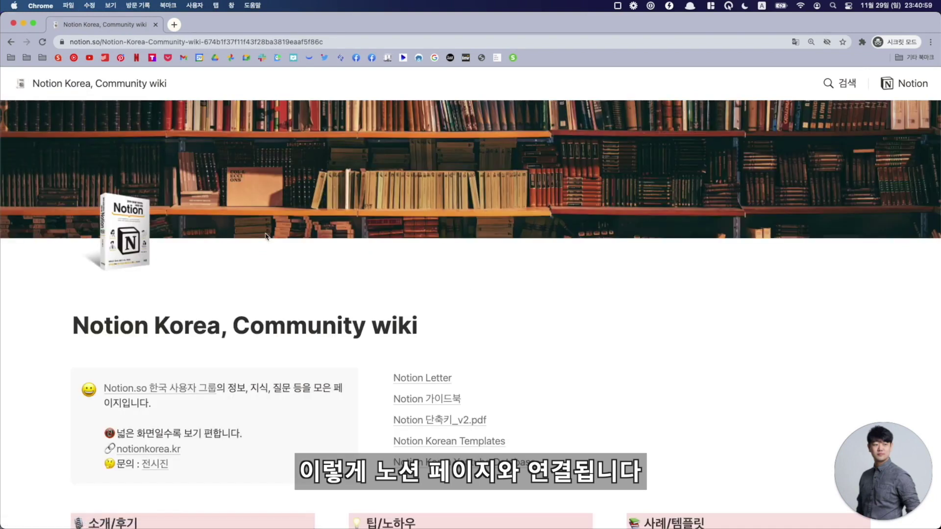
{"action": "left_click", "coordinate": [279, 148]}
{"action": "left_click", "coordinate": [192, 24]}
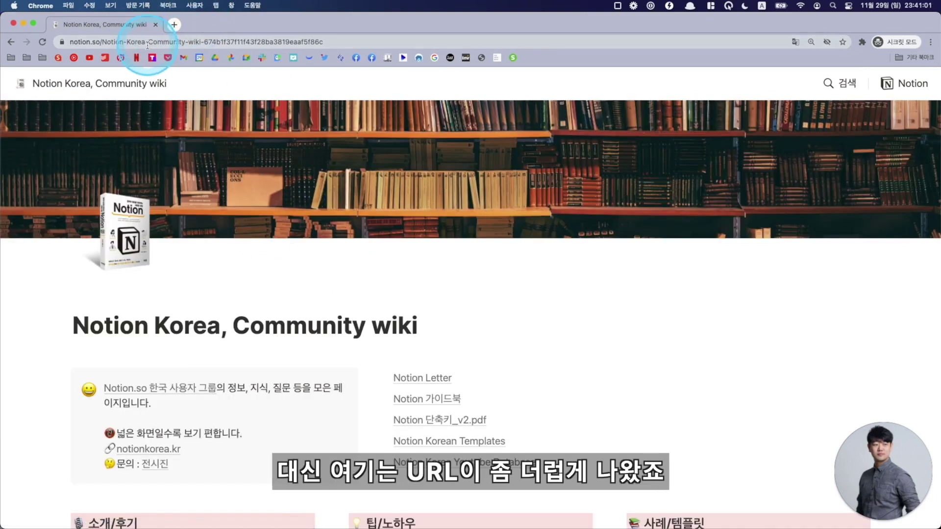
{"action": "left_click_drag", "start_coordinate": [148, 44], "coordinate": [283, 32]}
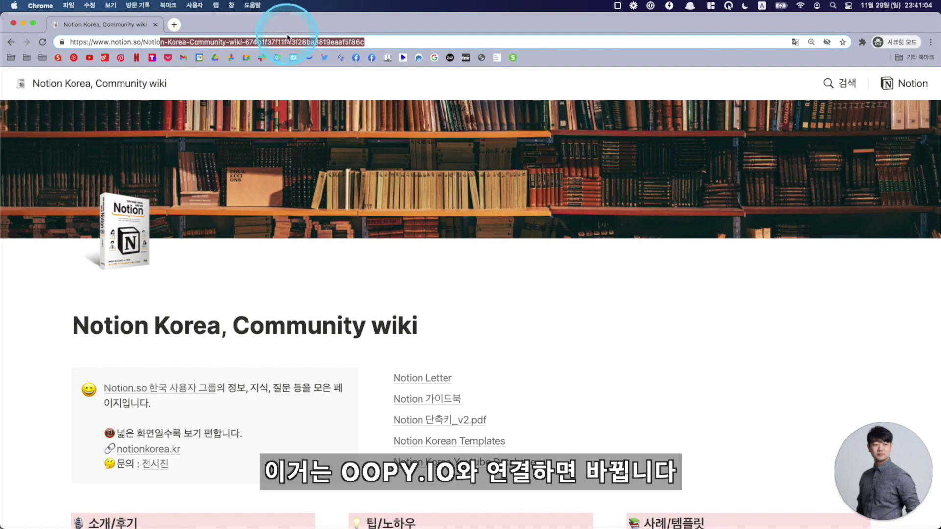